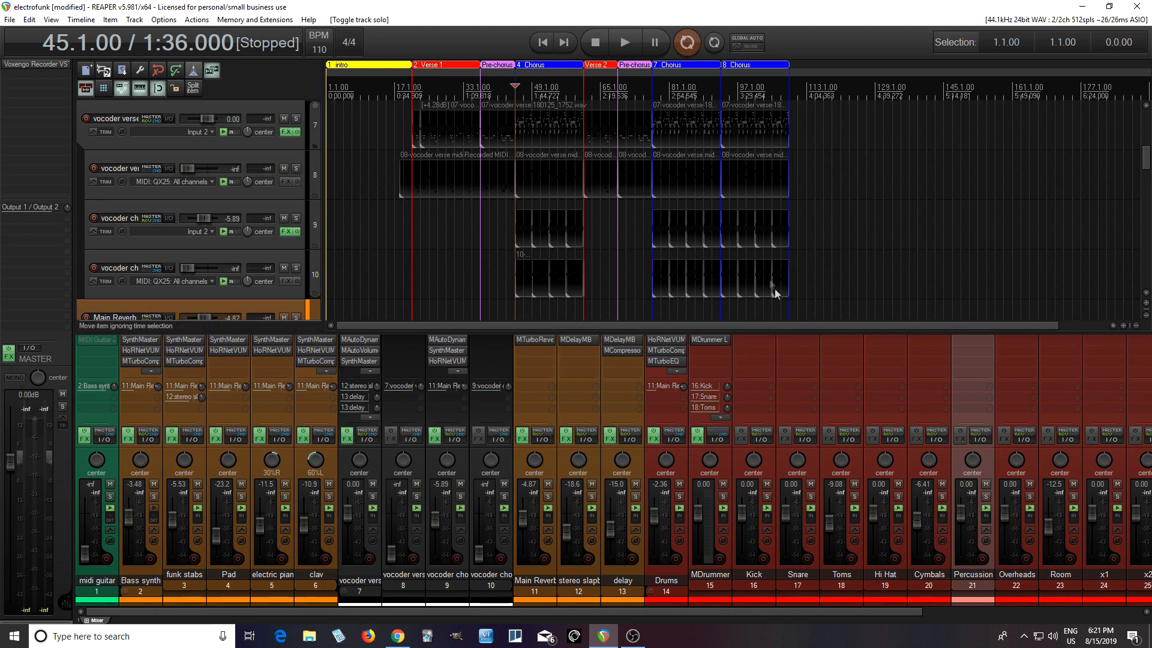
Play back the full mix from the chorus at bar 45 and stop it
left_click(156, 370)
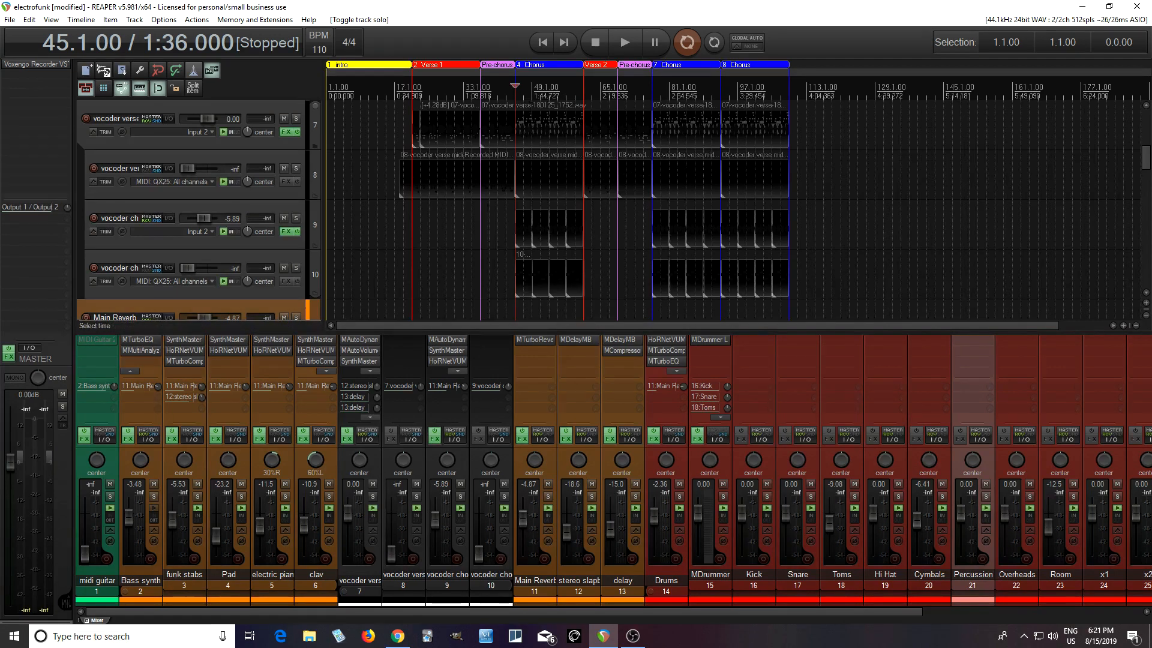
left_click(621, 52)
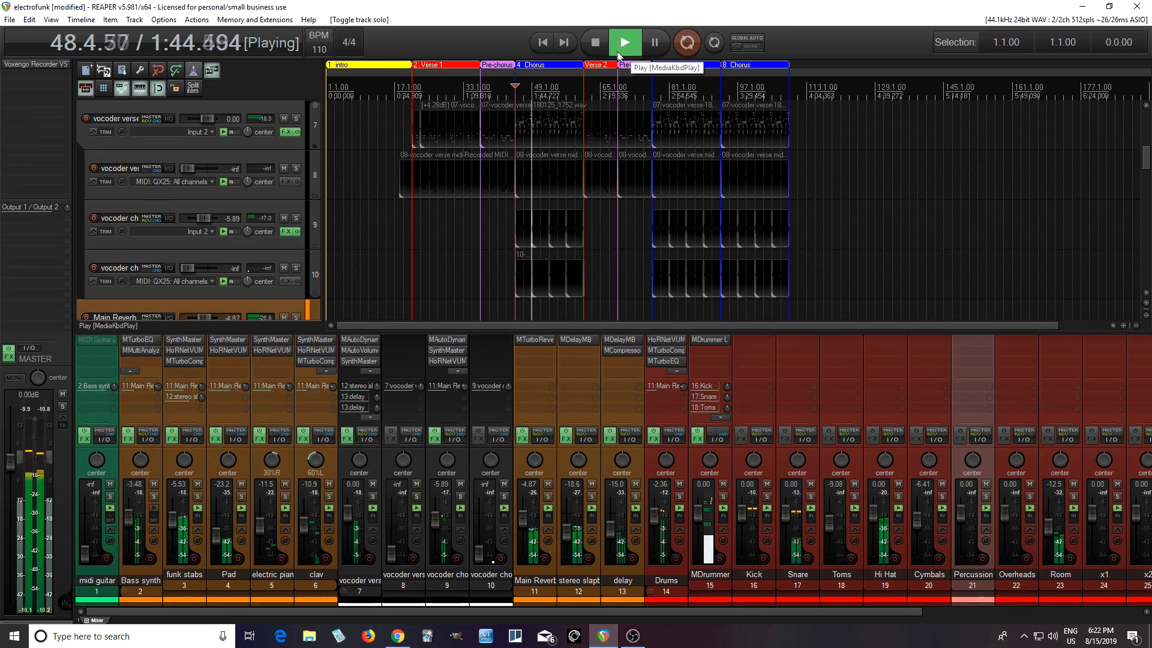
left_click(597, 46)
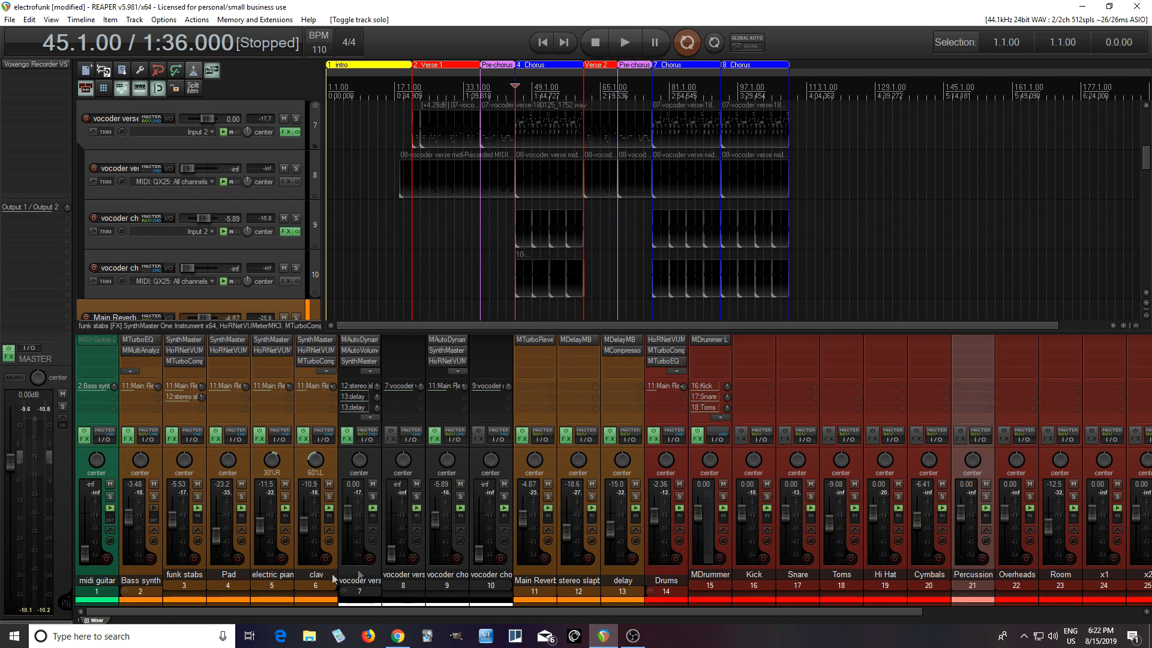
Audition the Bass synth folder in solo from bar 45, and unsolo it after stopping playback
left_click(154, 497)
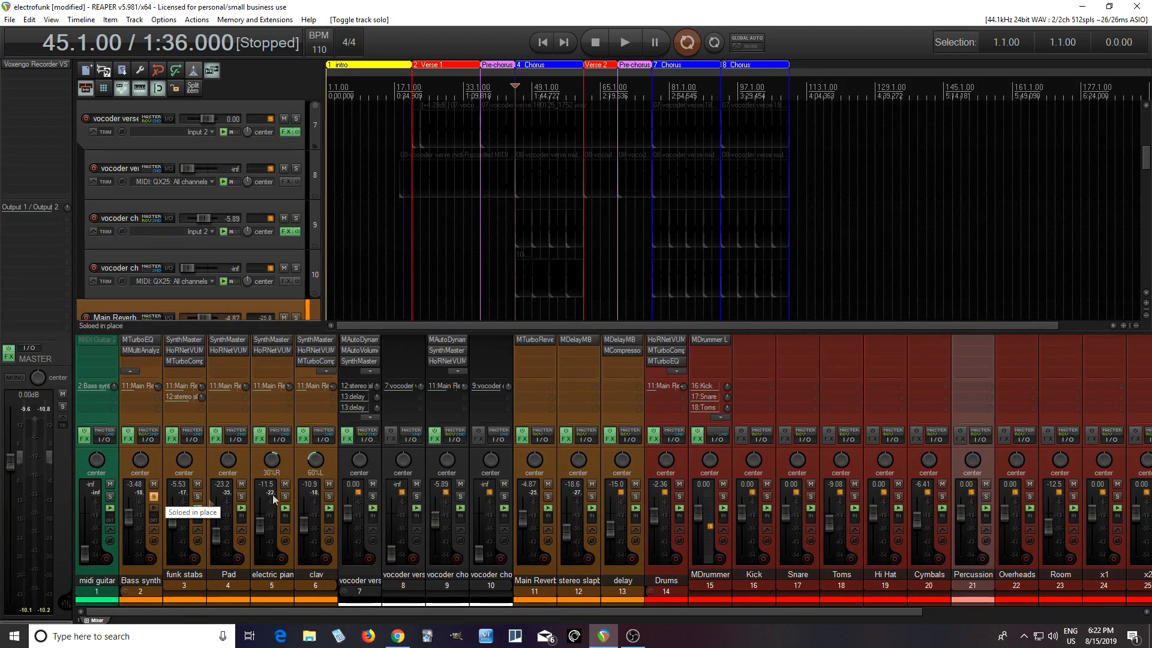
left_click(628, 42)
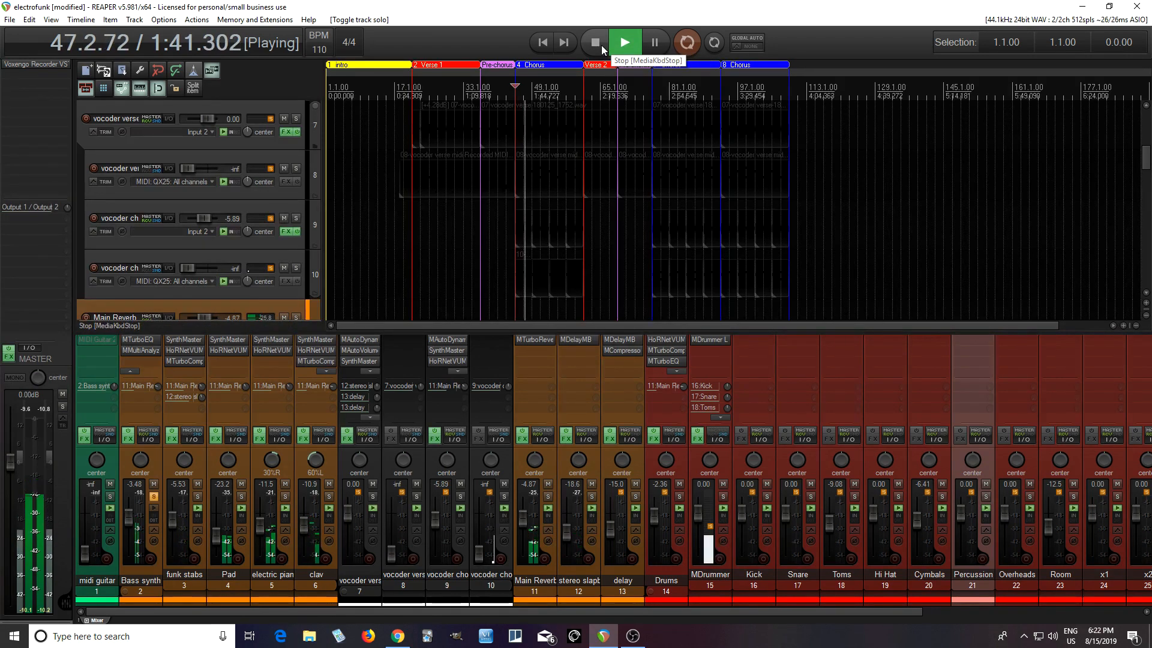
left_click(603, 47)
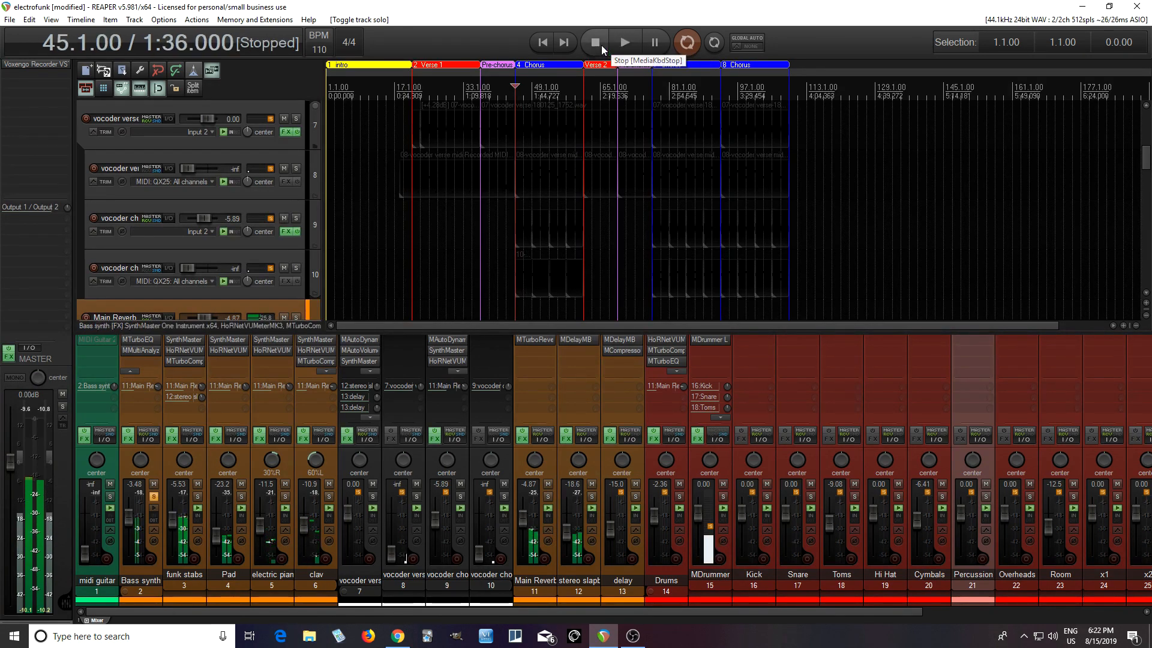
left_click(153, 496)
Audition the four vocoder tracks in solo from bar 45, and unsolo them after stopping playback
left_click_drag(373, 497, 504, 496)
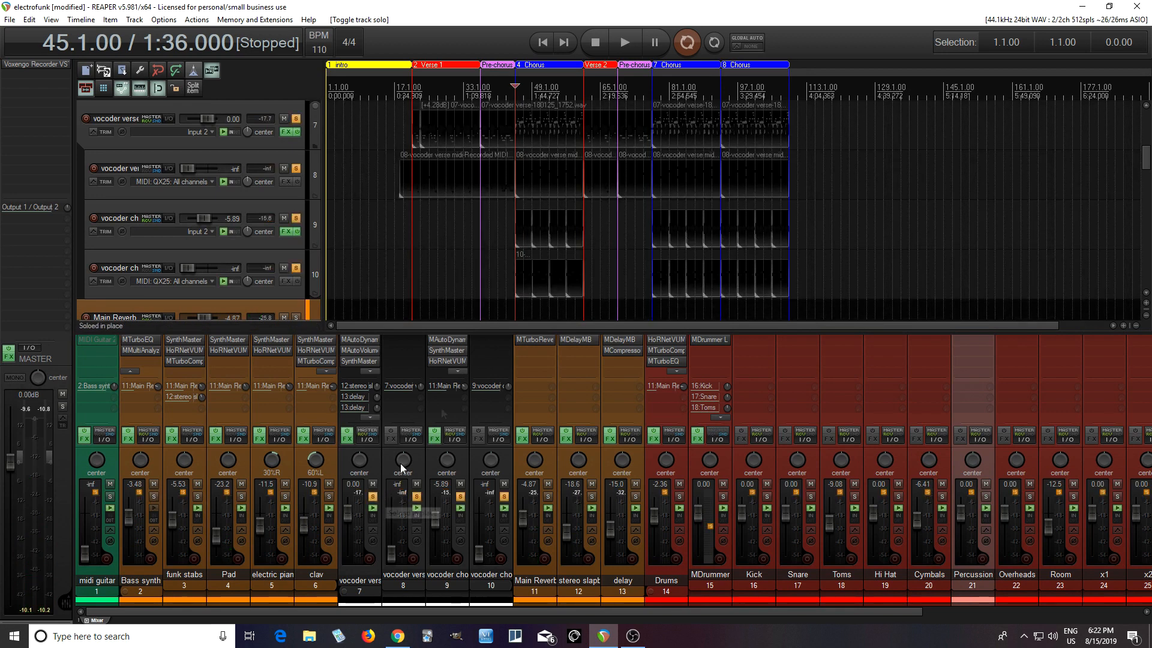
left_click(625, 42)
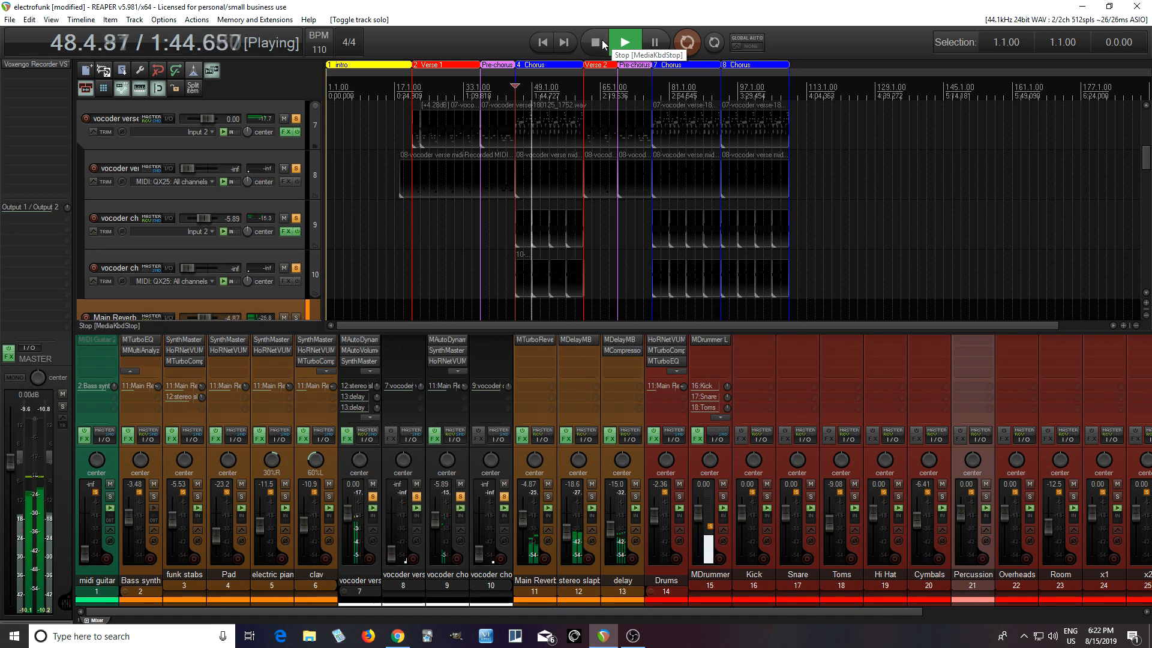
left_click(603, 40)
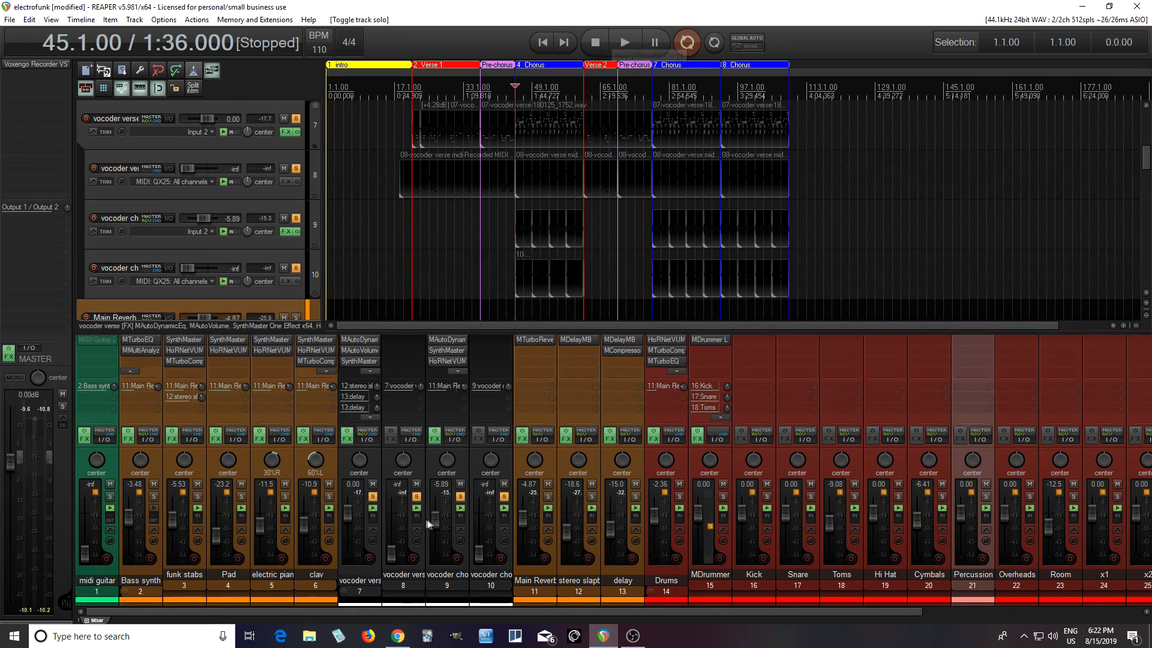
left_click(374, 498)
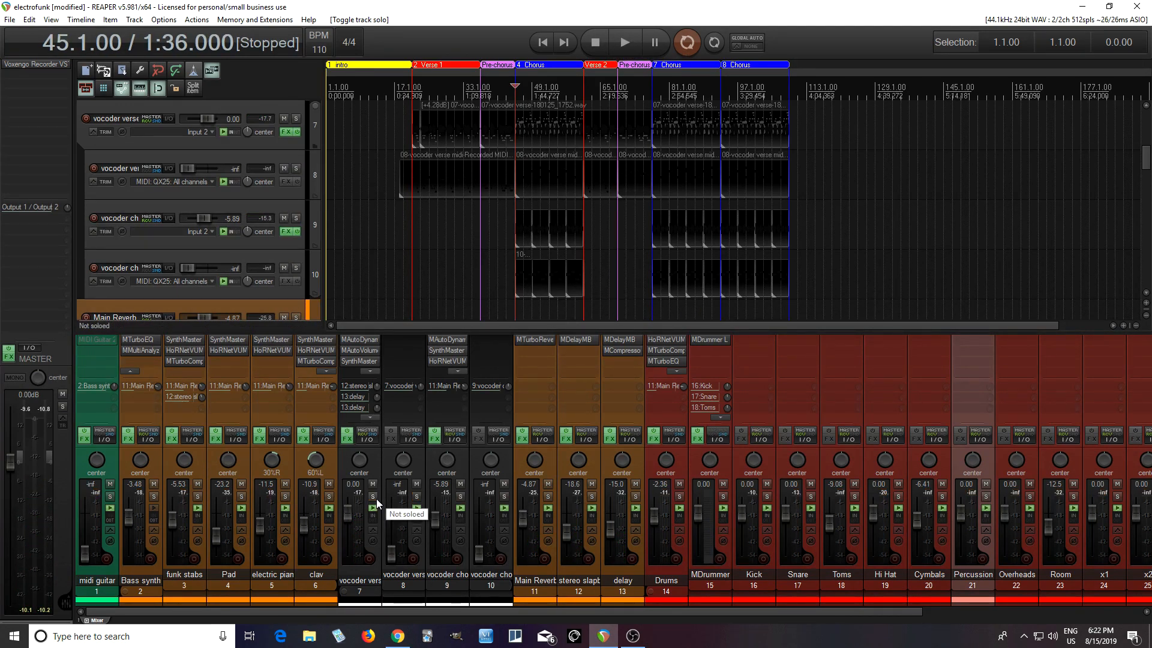
Raise the funk stabs to 0 dB, the Pad to -17.0 dB, the electric piano to -2.75 dB and the clav to about -0.8 dB
double_click(173, 521)
left_click_drag(219, 536, 301, 511)
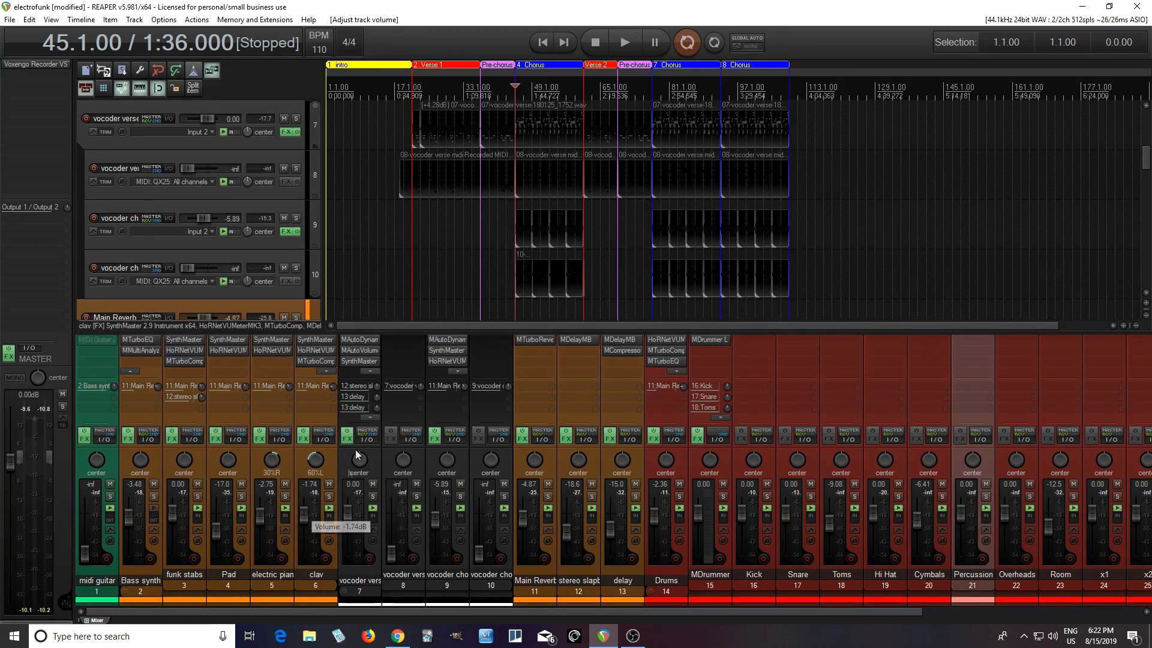
left_click_drag(298, 513, 298, 512)
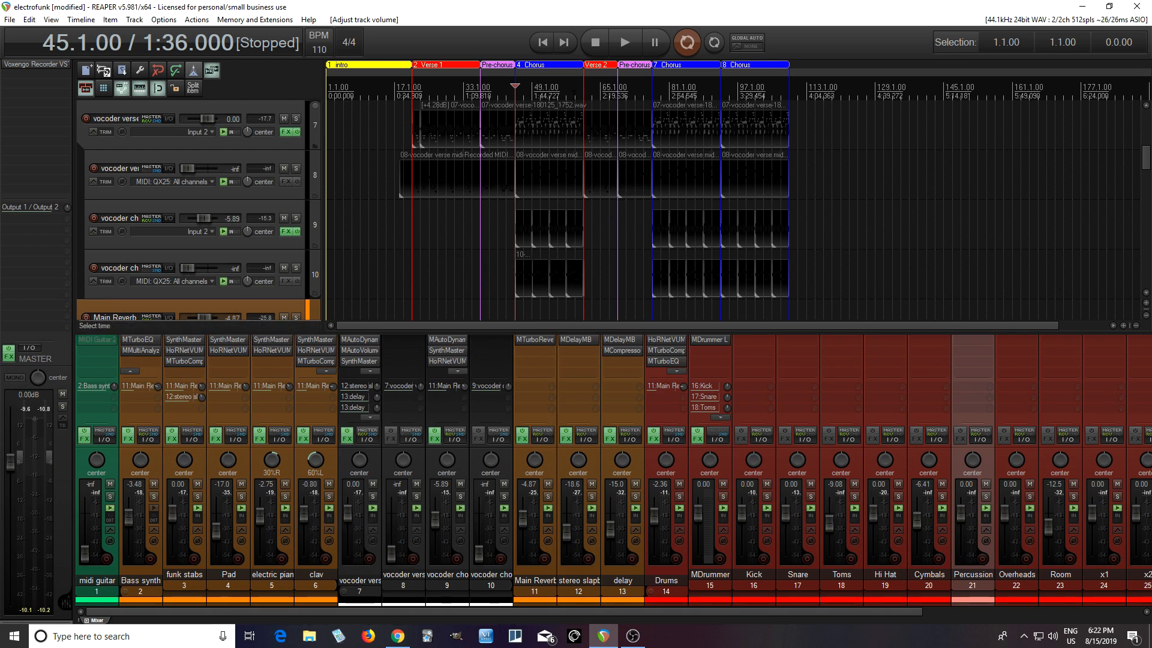
Listen to the rebalanced mix and raise the funk stabs volume to 1.41 dB
left_click(624, 42)
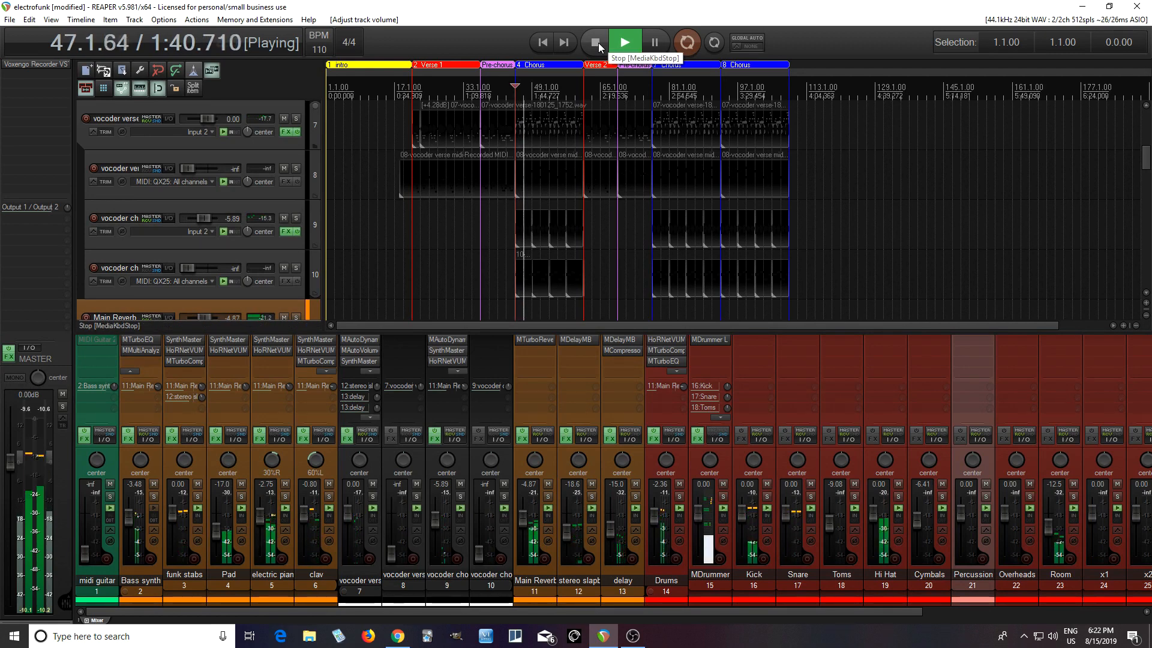
left_click(599, 42)
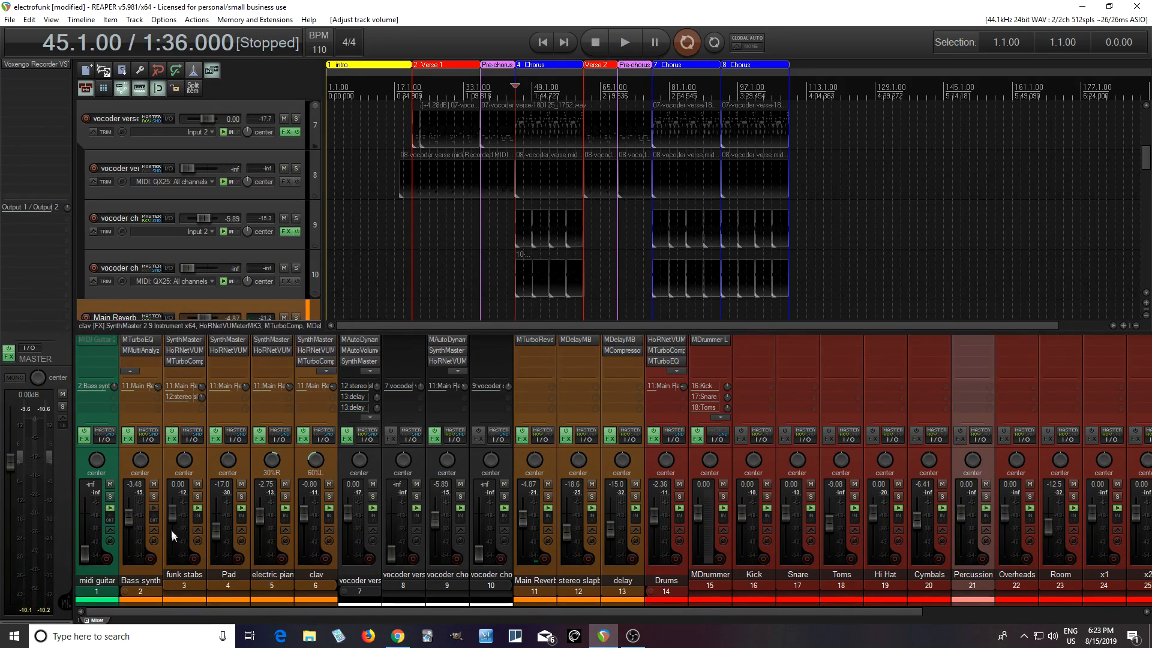
left_click_drag(172, 517, 171, 513)
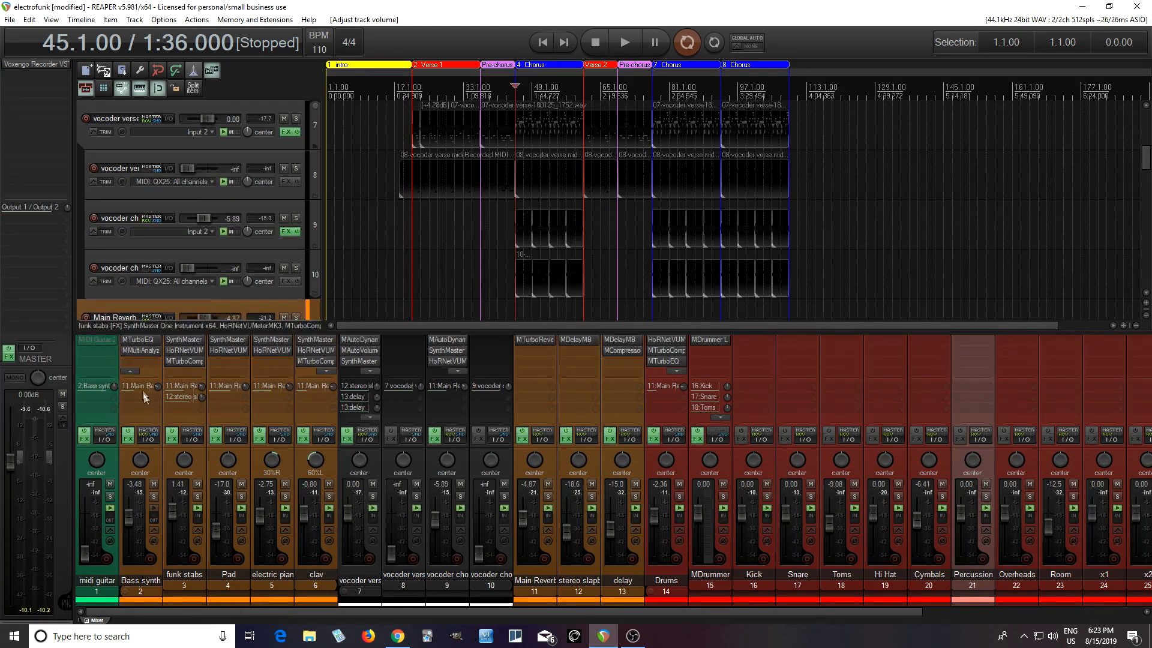
Add the MSpectralDynamics compressor to the Bass synth folder track and position its window over the arrangement
right_click(136, 364)
mouse_move(185, 461)
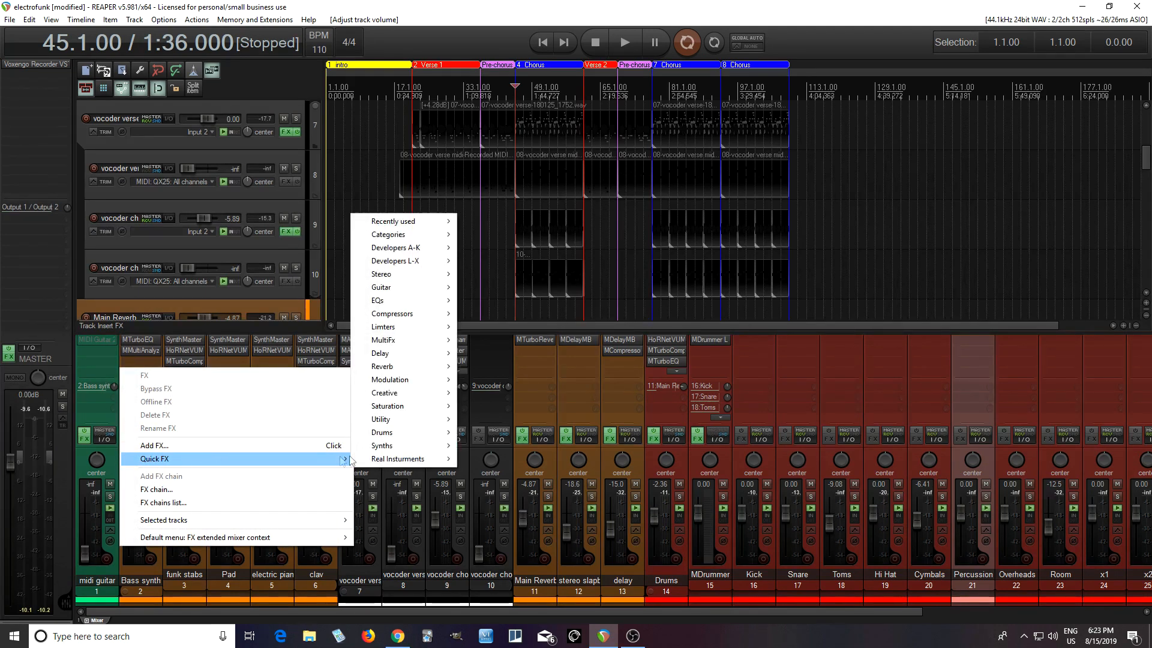
mouse_move(415, 315)
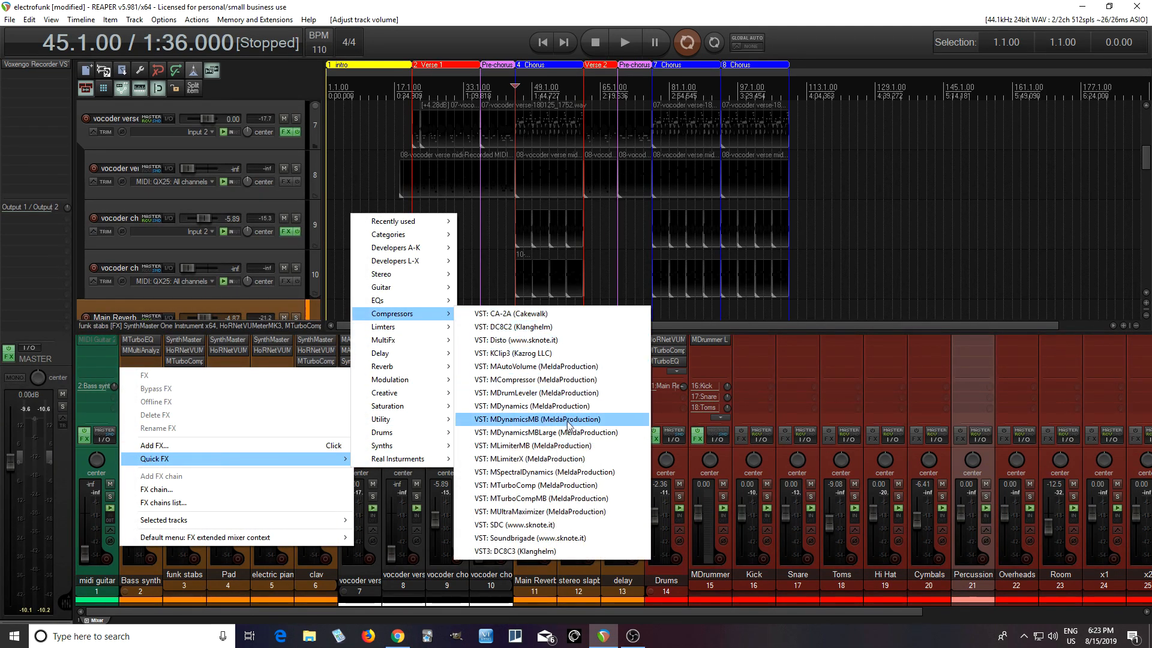
left_click(577, 472)
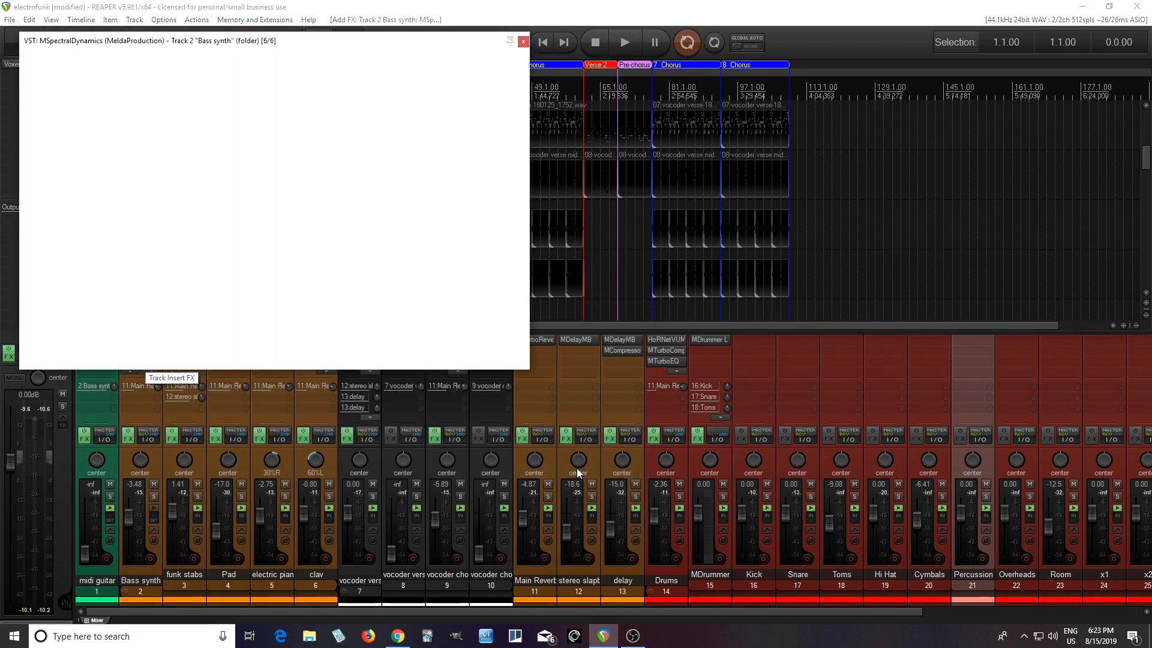
left_click_drag(313, 44, 524, 162)
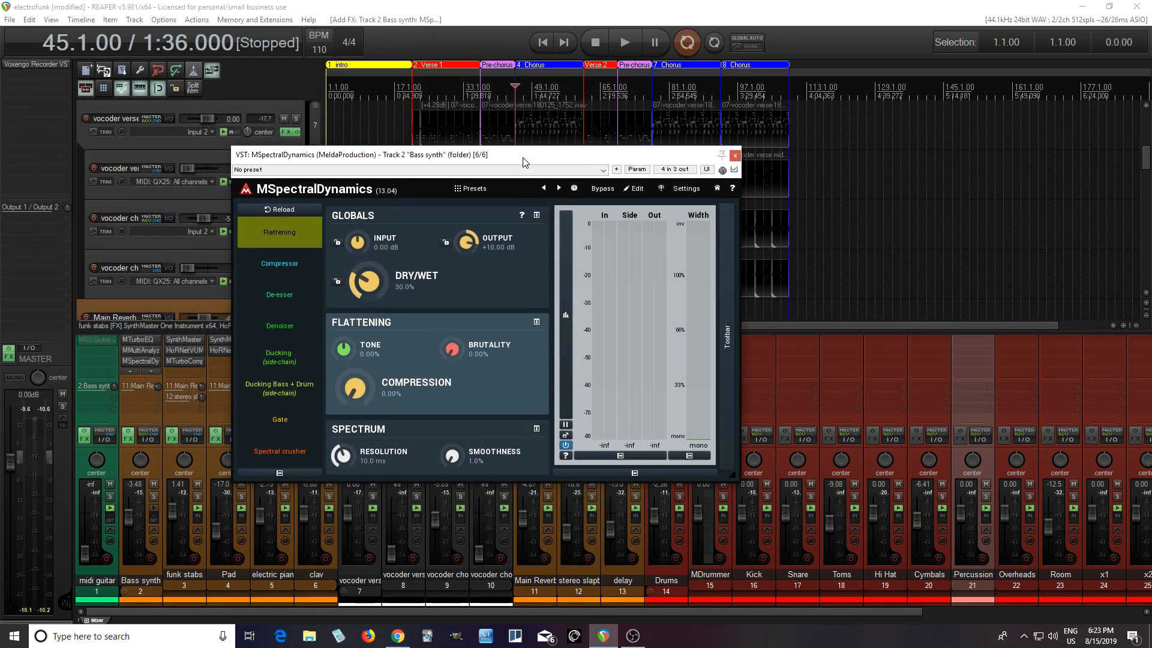
Load the Default preset in MSpectralDynamics and close the preset browser
left_click(498, 189)
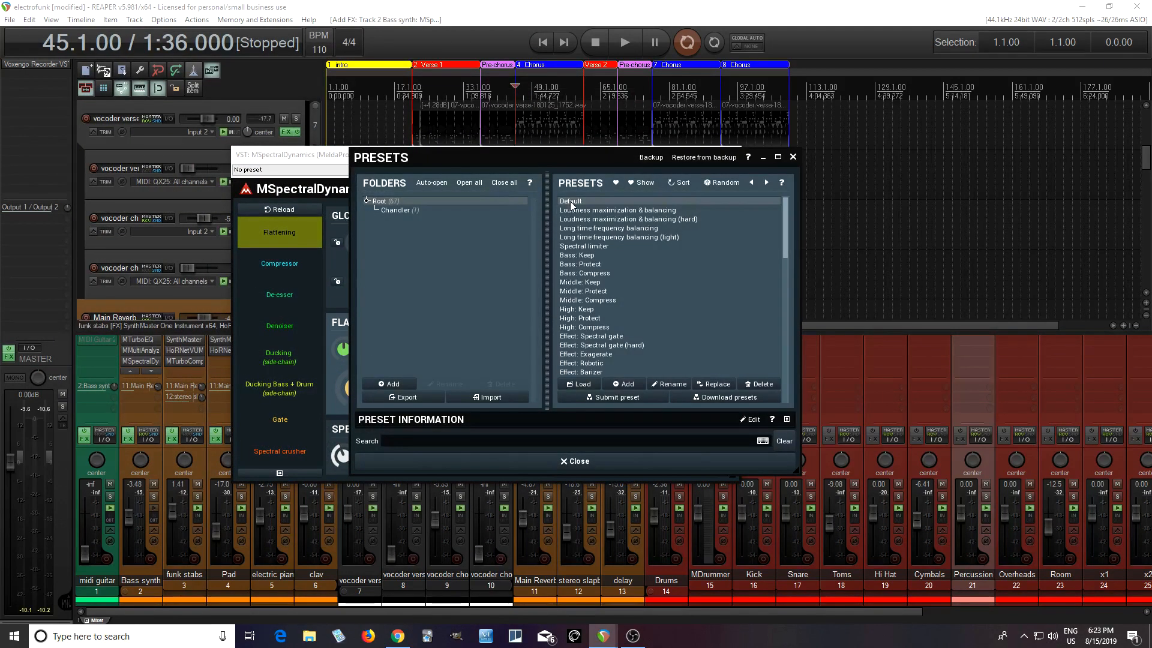
double_click(573, 204)
left_click(596, 462)
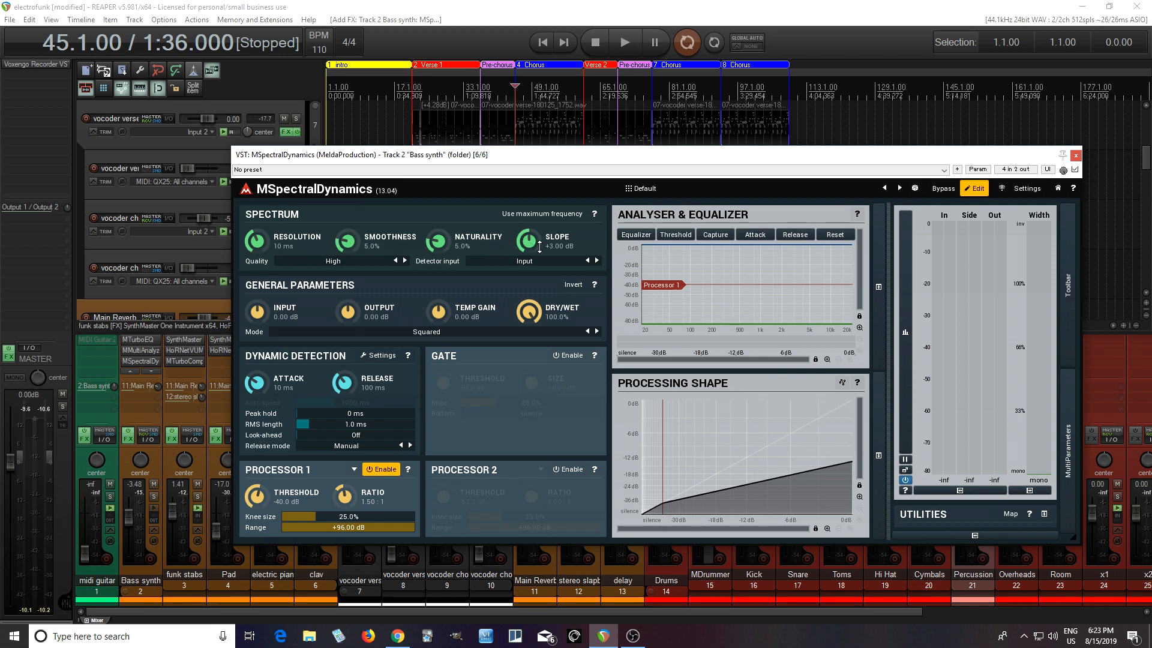
Set the dynamic detection attack to 3.6 ms and release to 77 ms, and the Processor 1 ratio to 2.05:1
left_click_drag(255, 382, 255, 388)
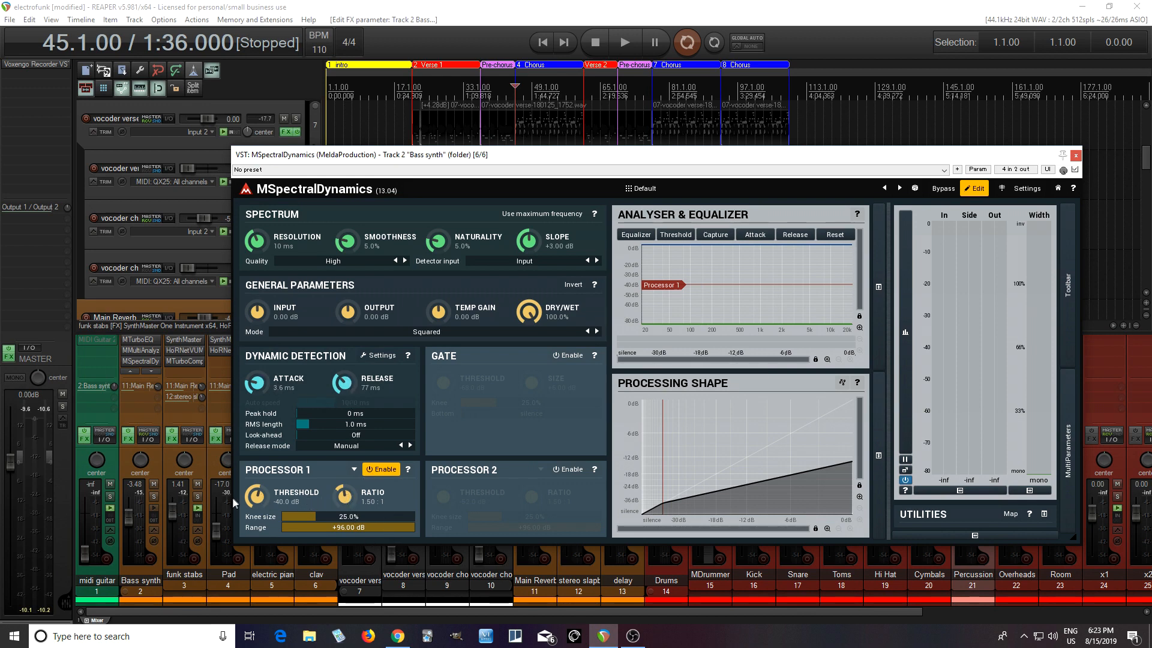
left_click_drag(342, 497, 342, 487)
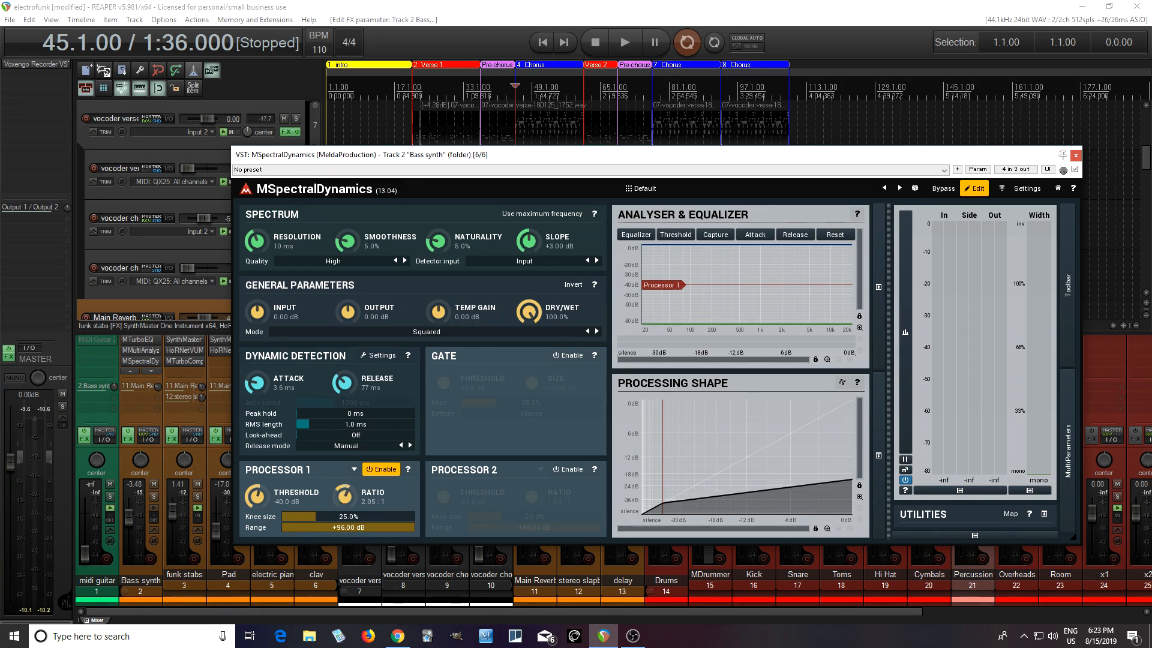
Try different Processor 1 thresholds with the Bass synth folder soloed in playback, set the threshold to -40.9 dB, and unsolo the folder
left_click(155, 497)
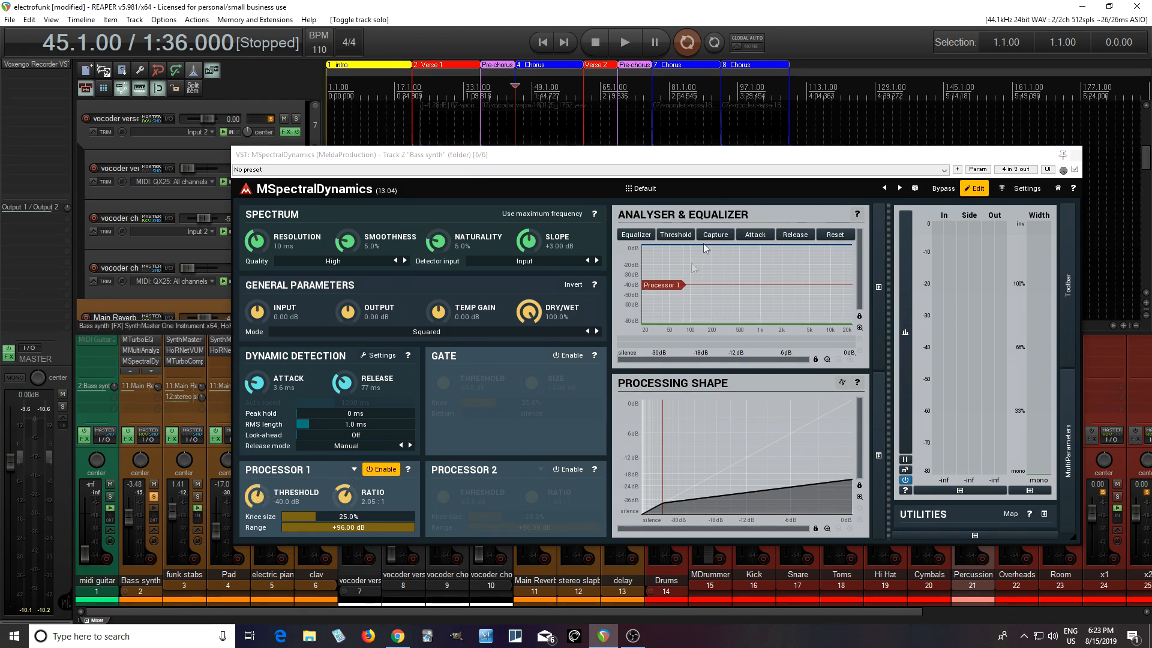
left_click(621, 41)
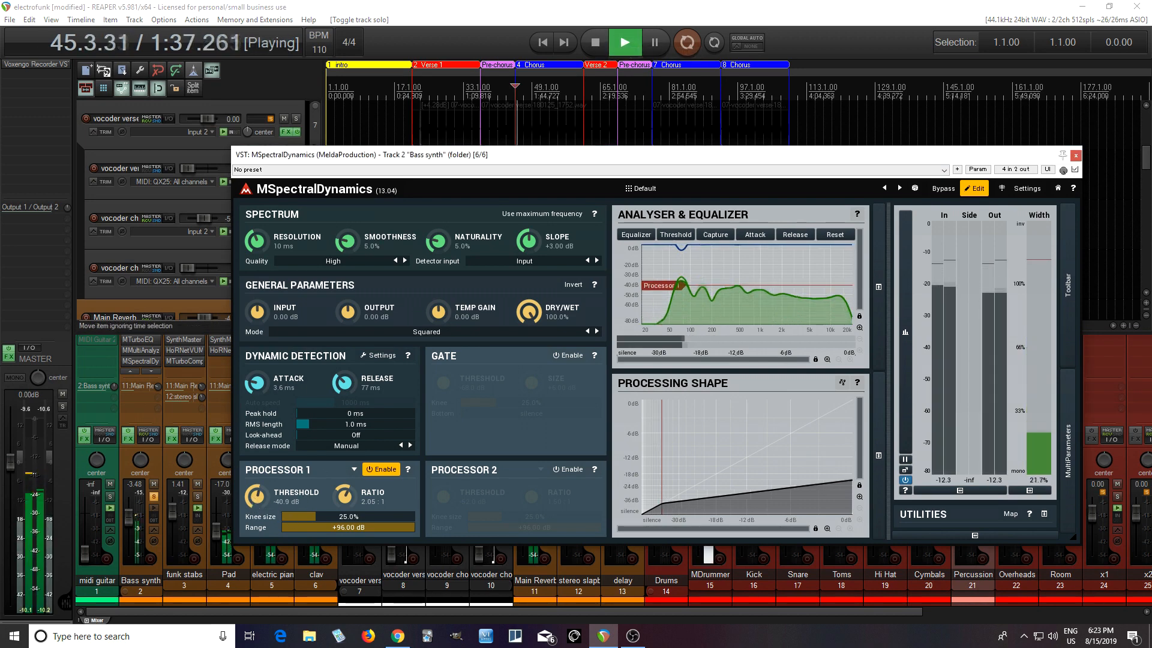
left_click_drag(257, 496, 257, 508)
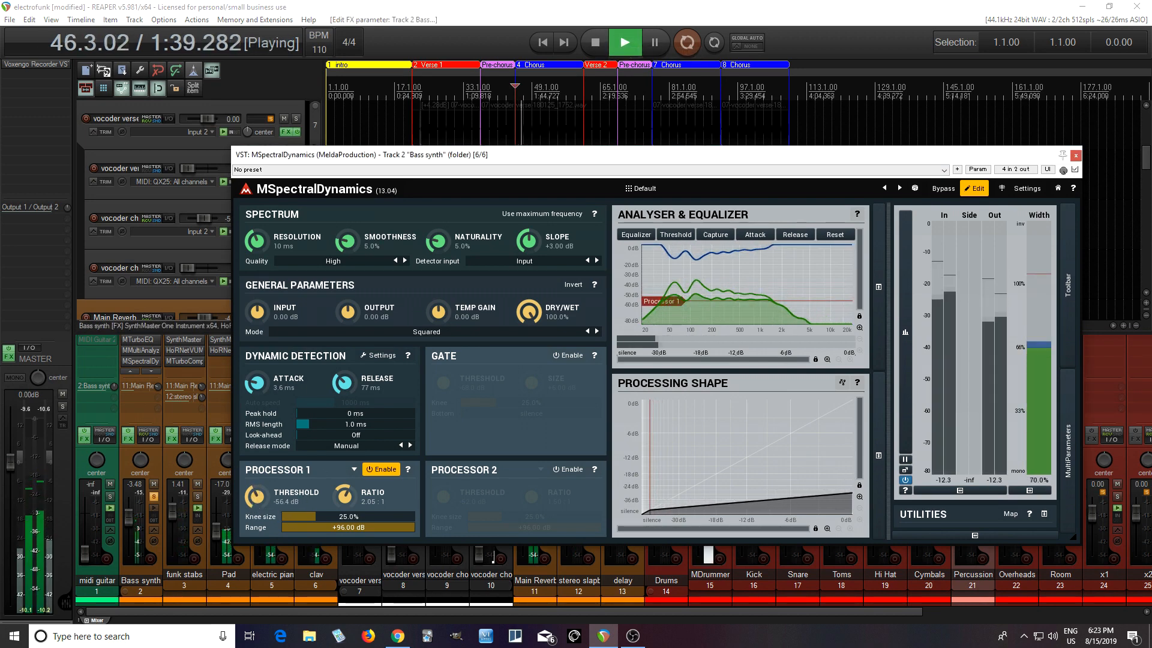
mouse_move(256, 507)
left_mouse_down()
mouse_move(257, 557)
mouse_move(257, 491)
left_mouse_up()
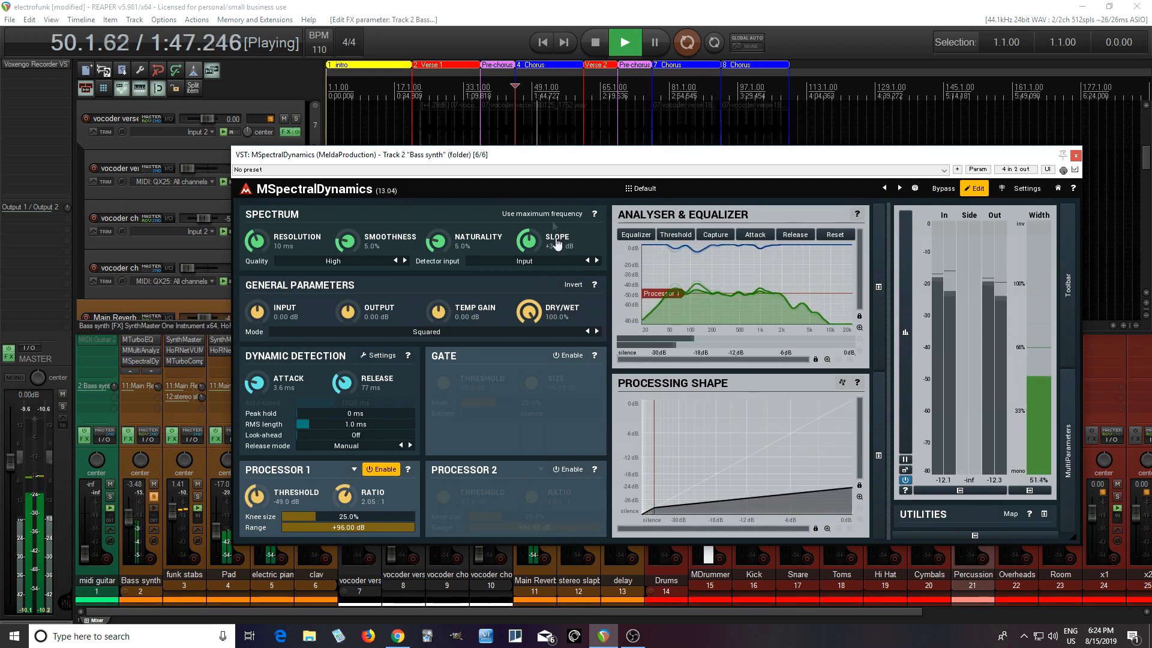
left_click(583, 40)
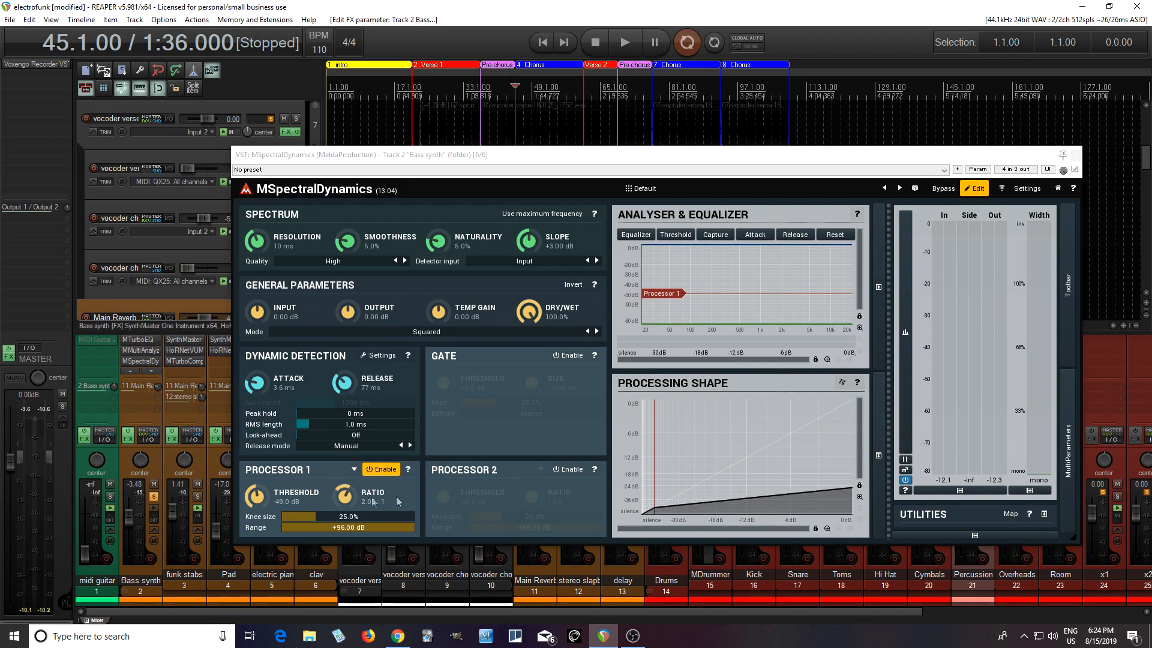
mouse_move(273, 506)
left_mouse_down()
mouse_move(273, 480)
mouse_move(273, 493)
left_mouse_up()
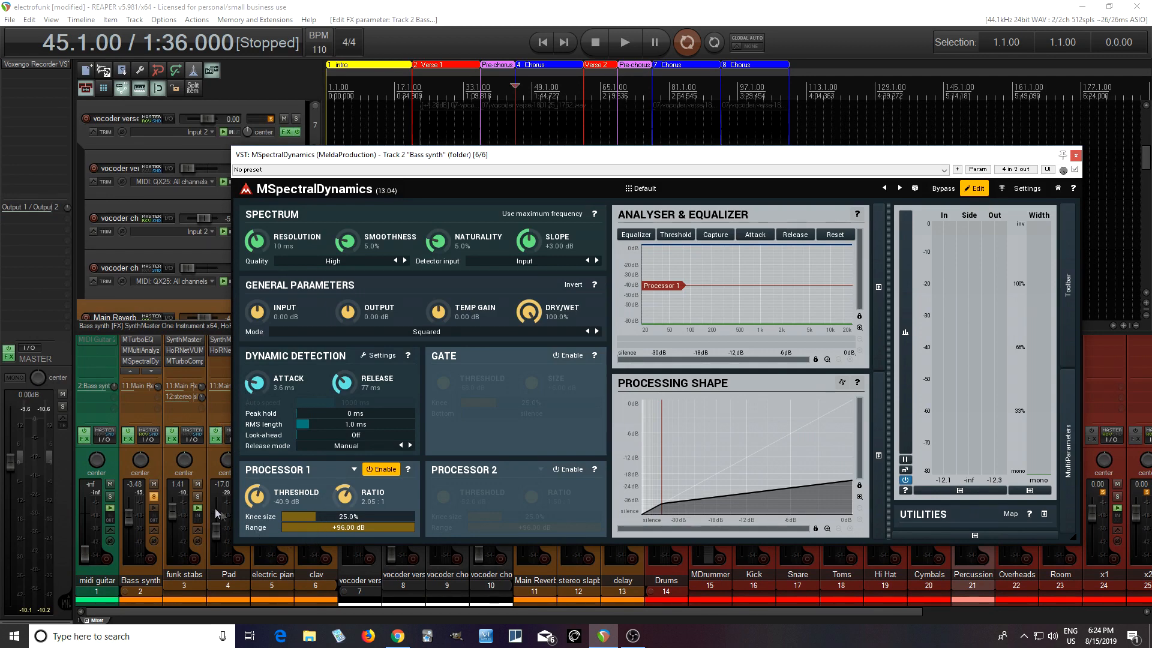
left_click(154, 495)
Create a send from the vocoder verse folder to the Bass synth folder, routing audio 1/2 to sidechain channels 3/4
left_click_drag(511, 160, 451, 39)
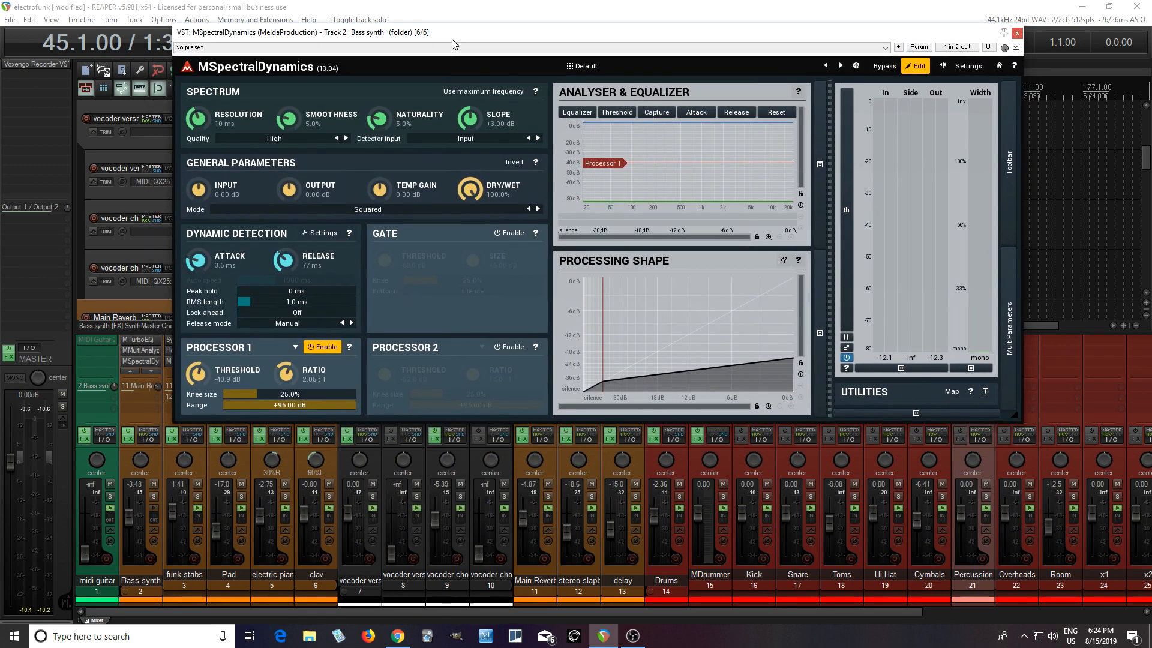
left_click(366, 437)
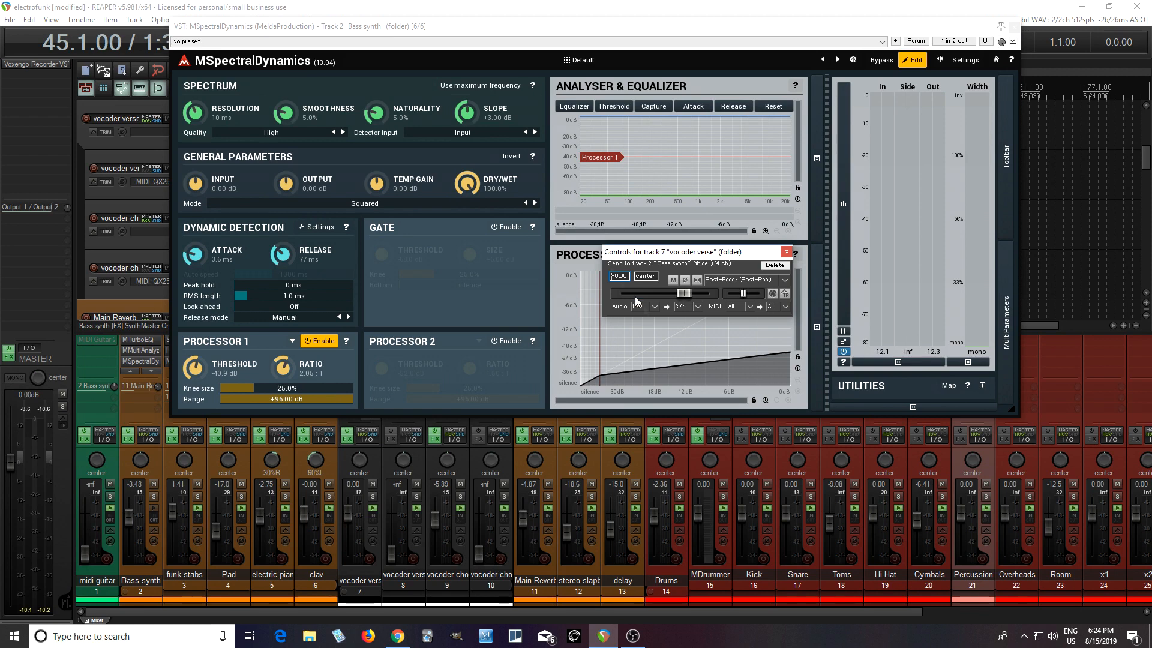
left_click(786, 252)
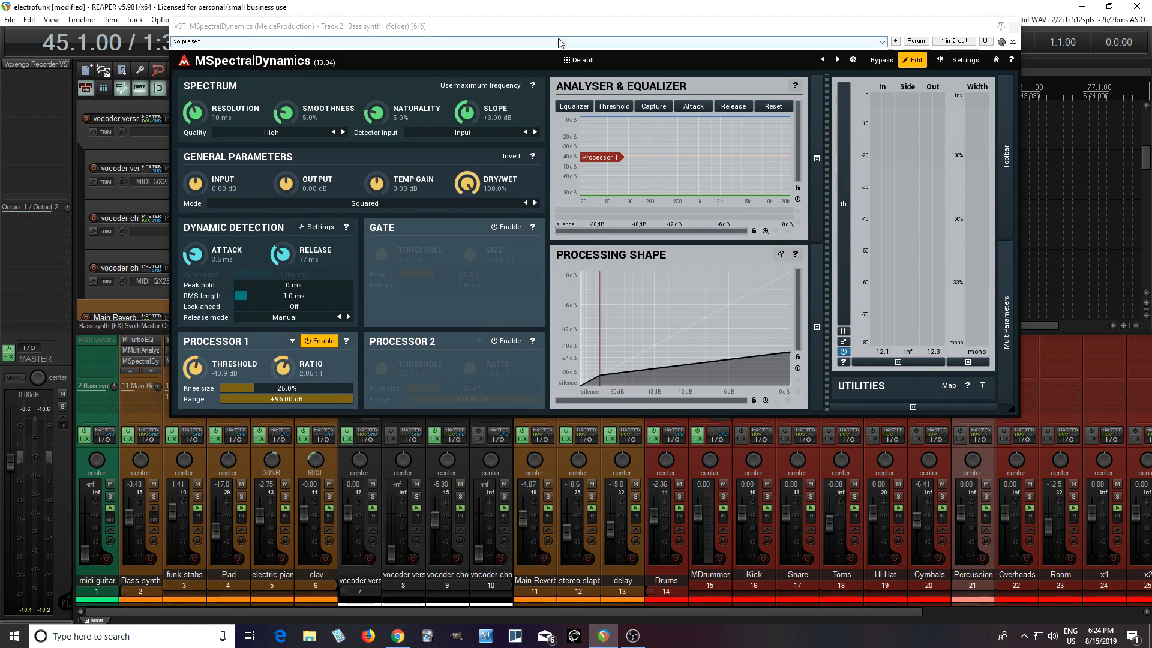
Set the MSpectralDynamics detector input to SideChain
left_click_drag(562, 27, 572, 98)
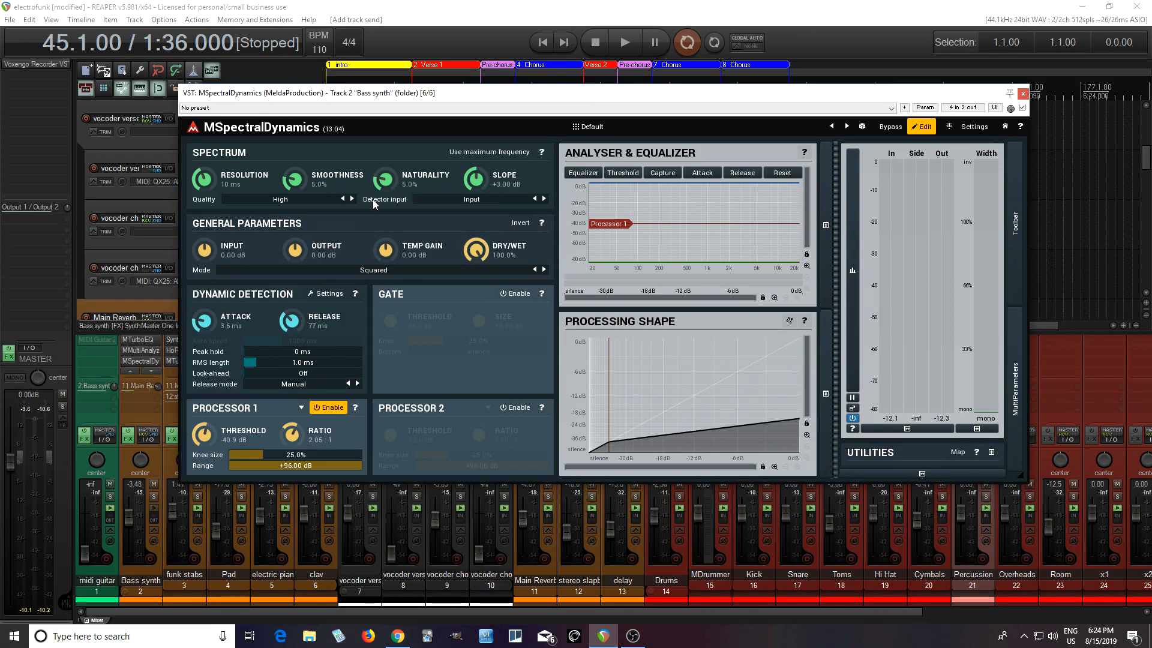
left_click(442, 202)
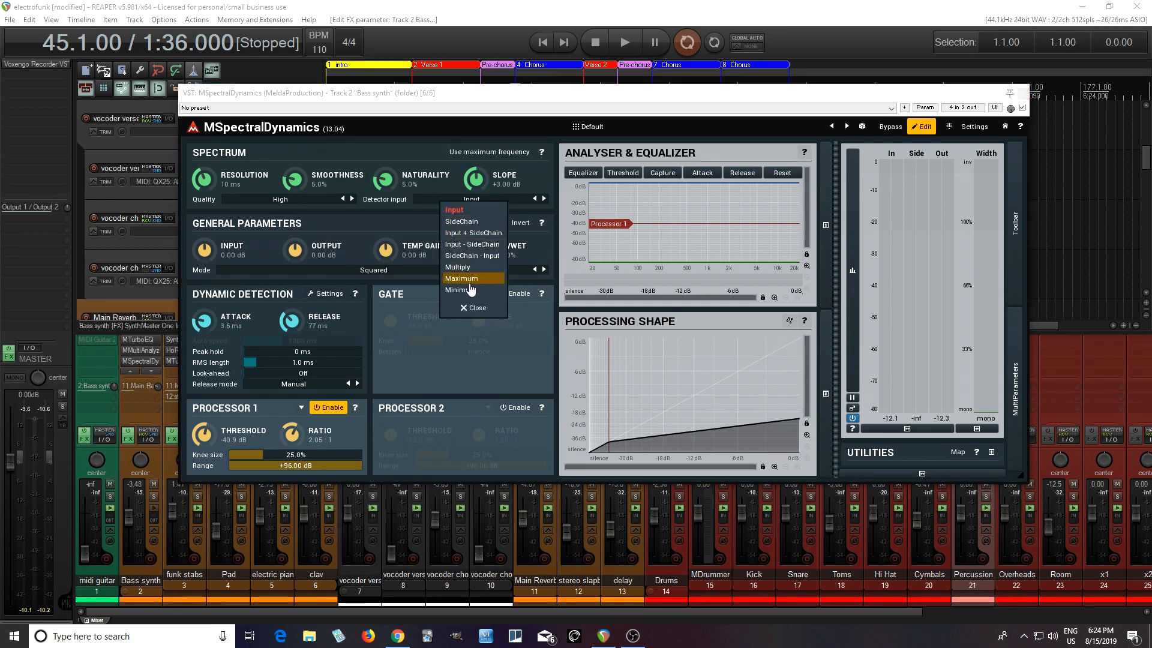
left_click(481, 222)
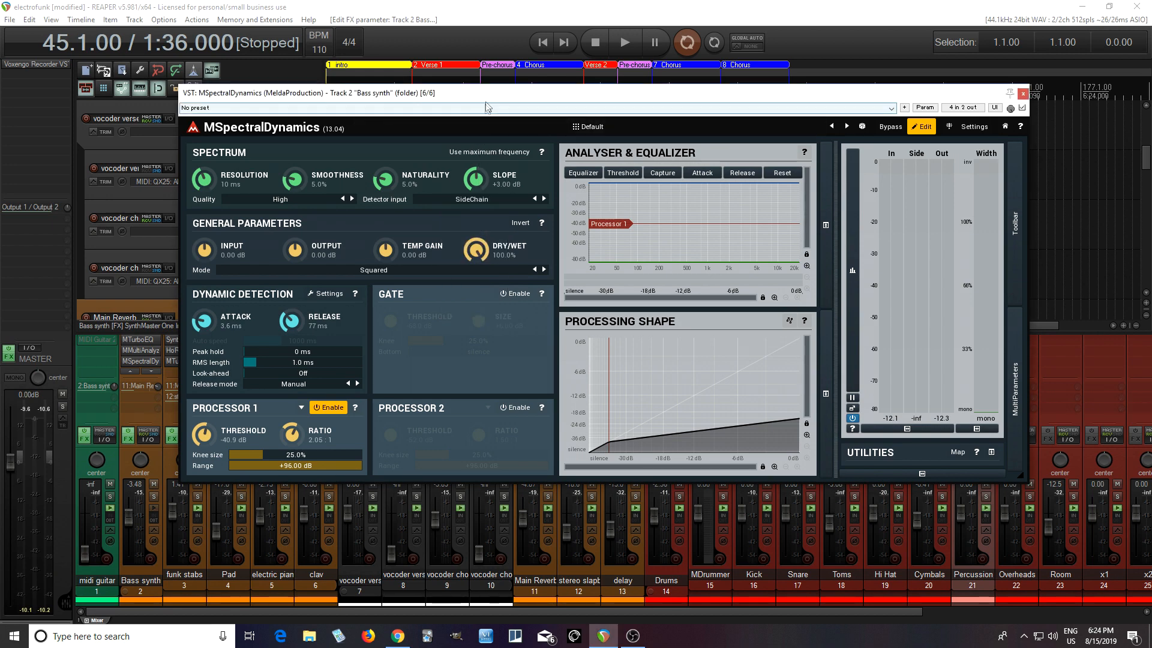
Play back the mix, briefly mute and unmute the Bass synth folder to compare the vocals, and stop playback
left_click_drag(489, 99, 507, 107)
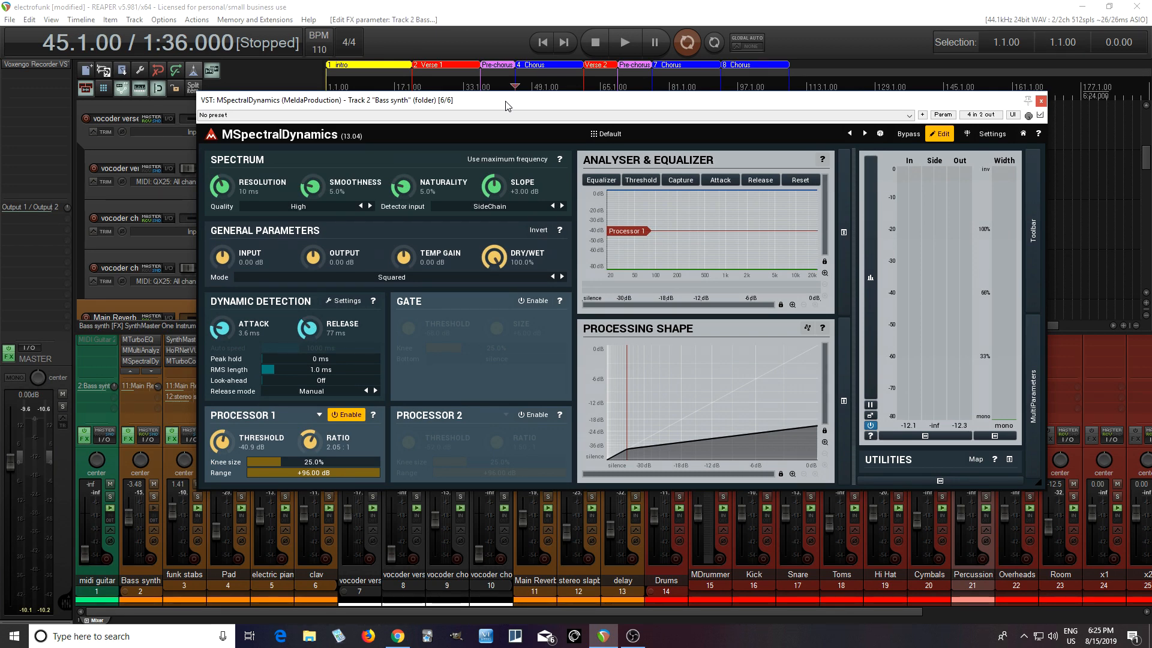
left_click_drag(510, 106, 515, 91)
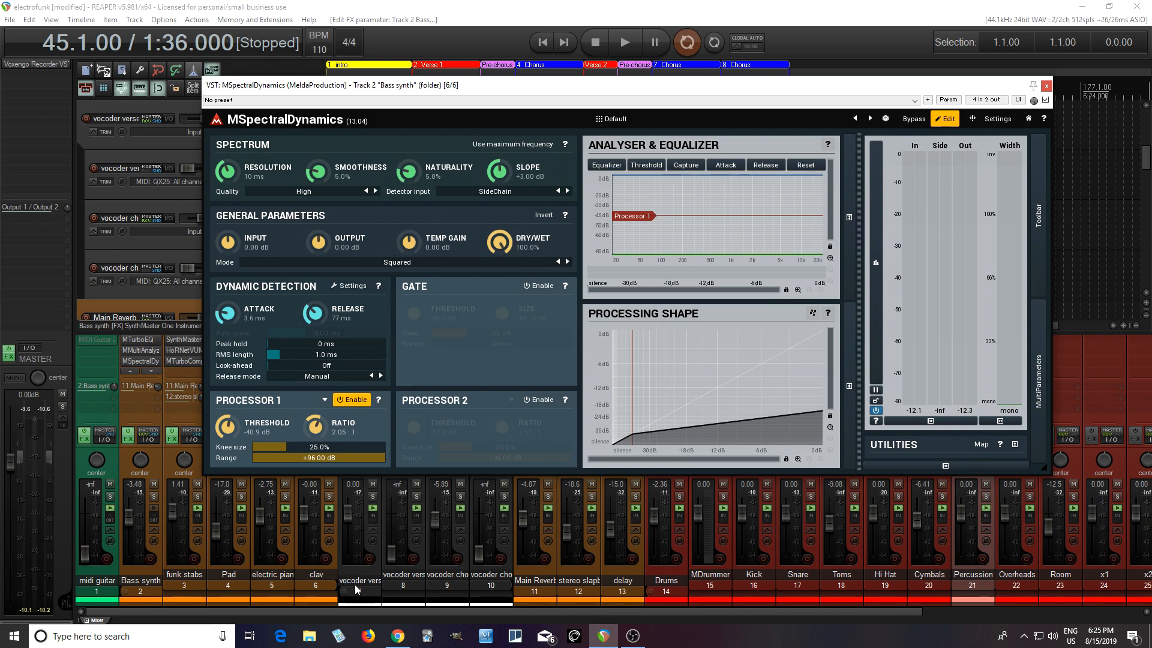
left_click(628, 47)
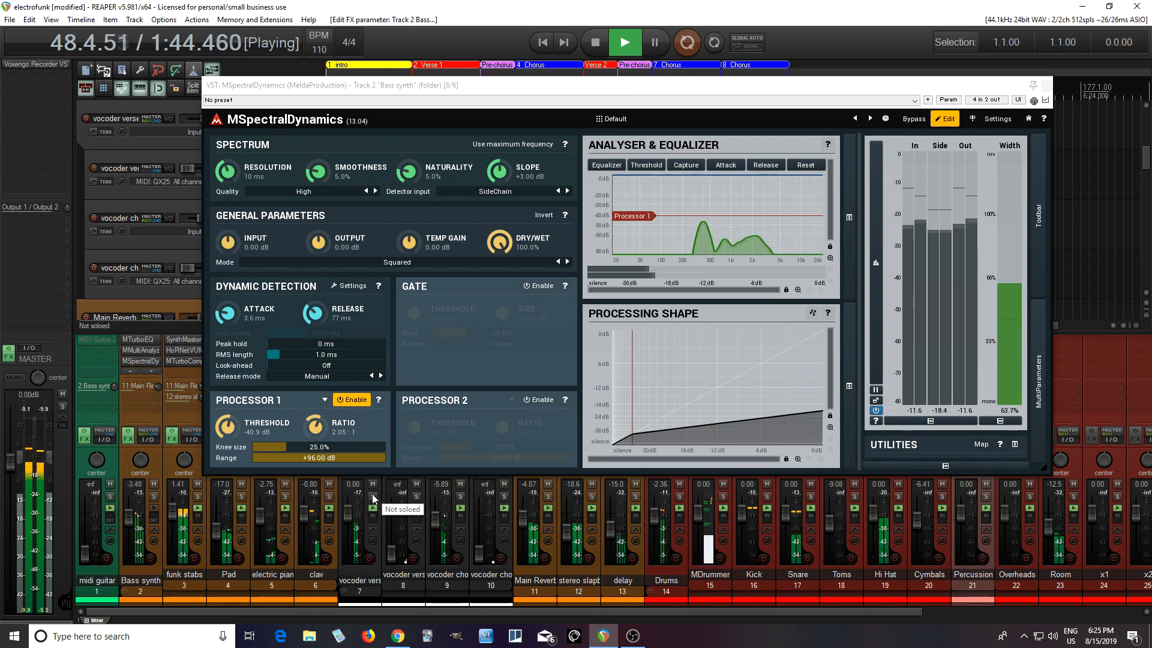
left_click(153, 485)
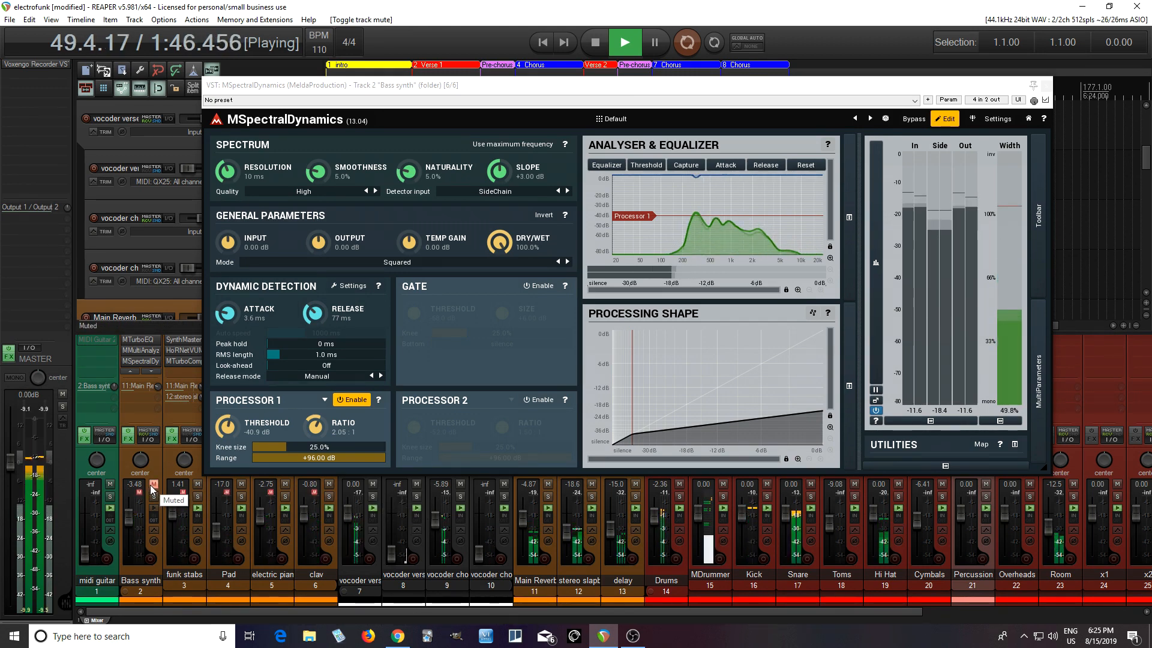
left_click(153, 484)
key("space")
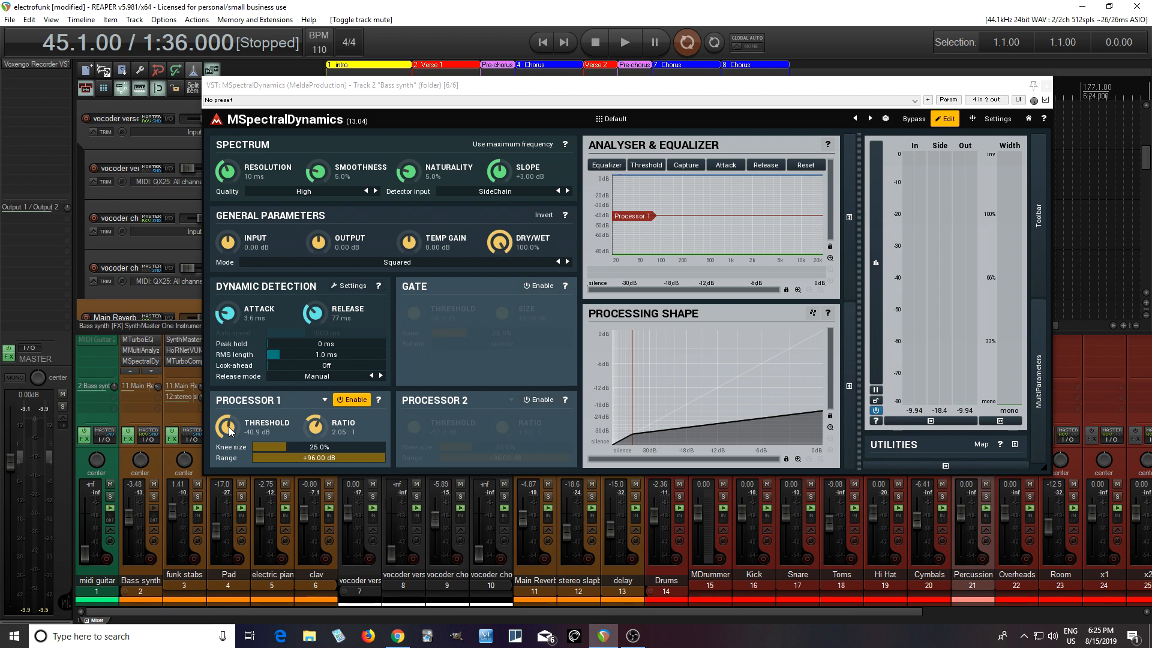
Try a Processor 1 threshold of -71.3 dB during playback, and stop playback
left_click(561, 125)
key("space")
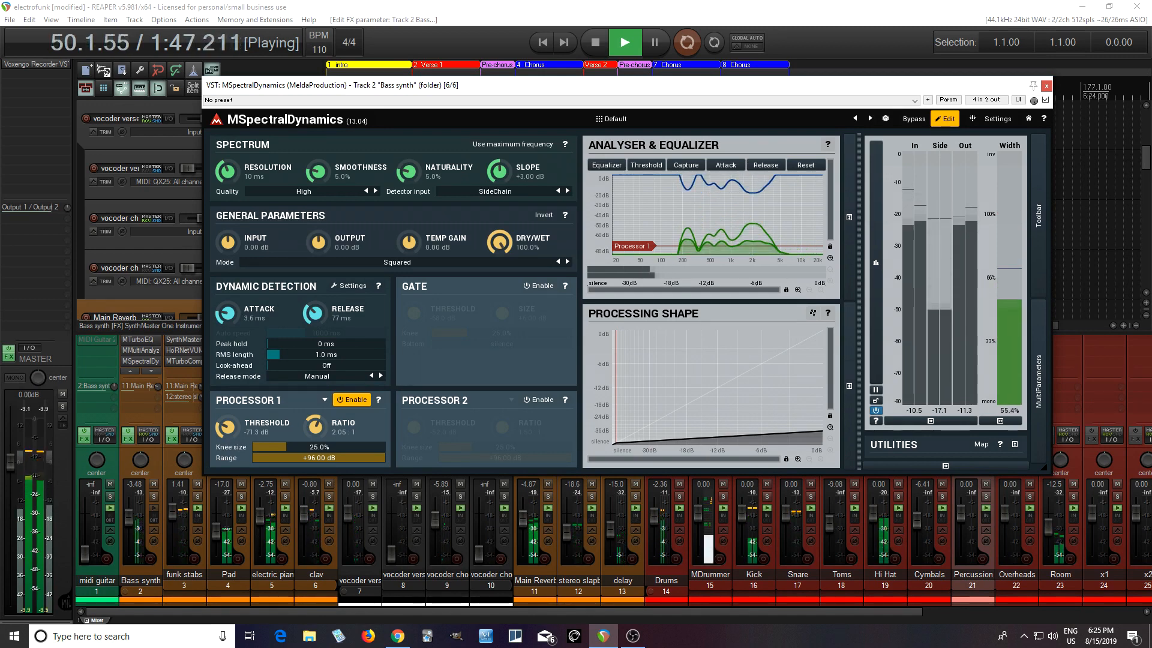
left_click(605, 48)
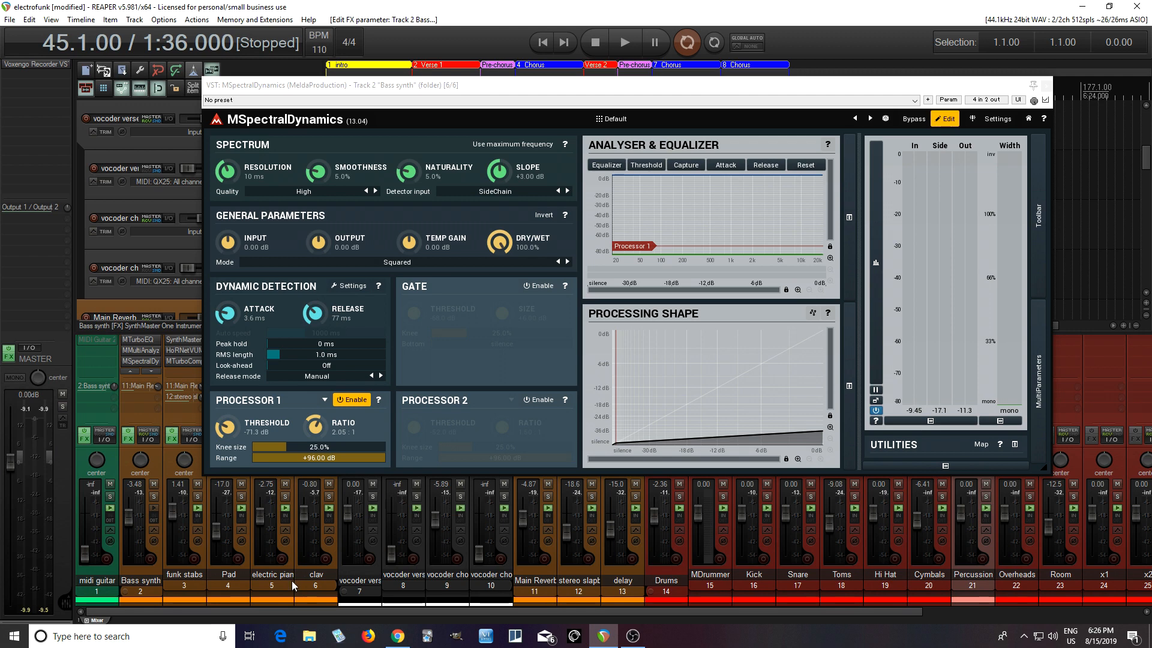
Compare the mix with MSpectralDynamics bypassed and re-enabled during playback, and stop playback
left_click(915, 119)
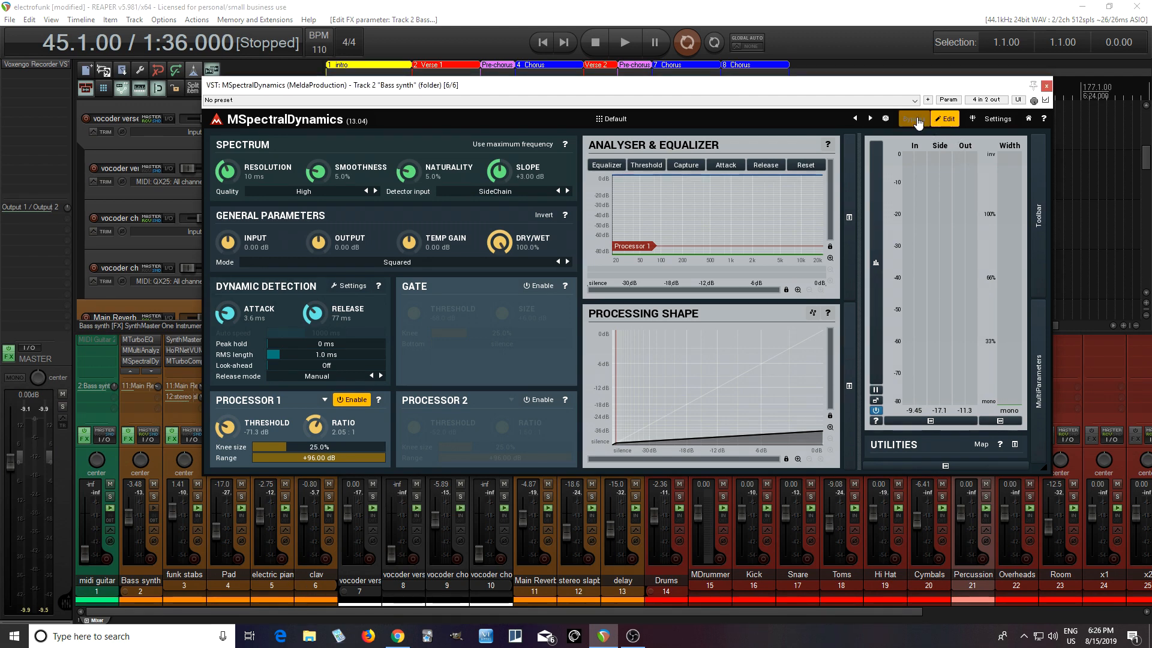
left_click(620, 42)
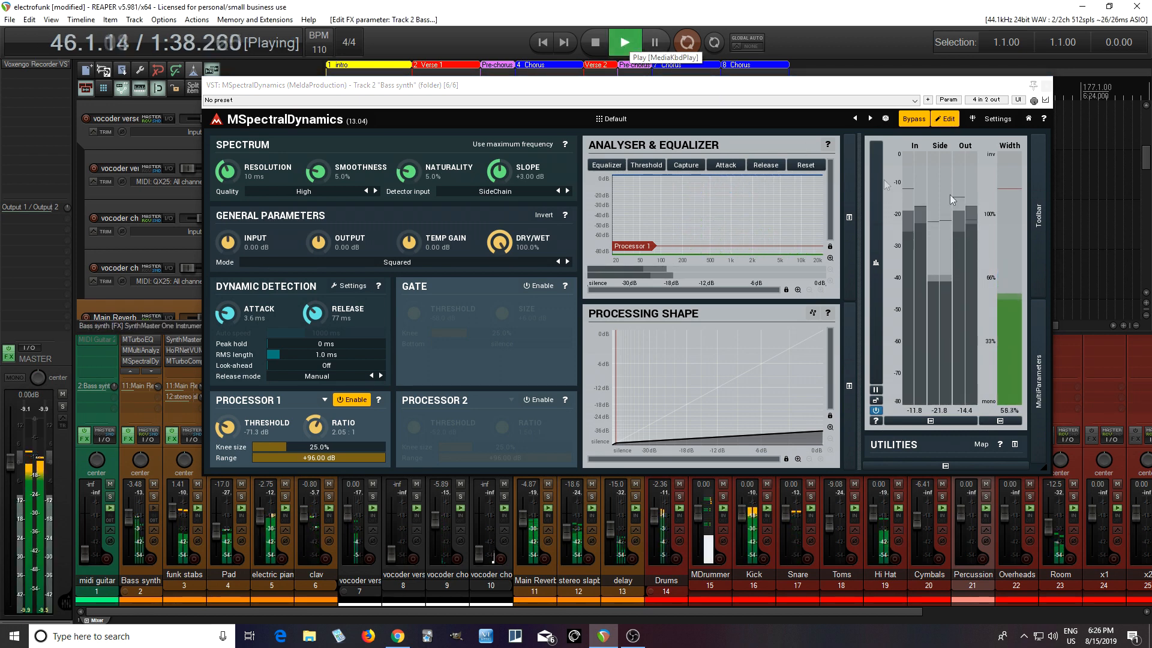
left_click(914, 119)
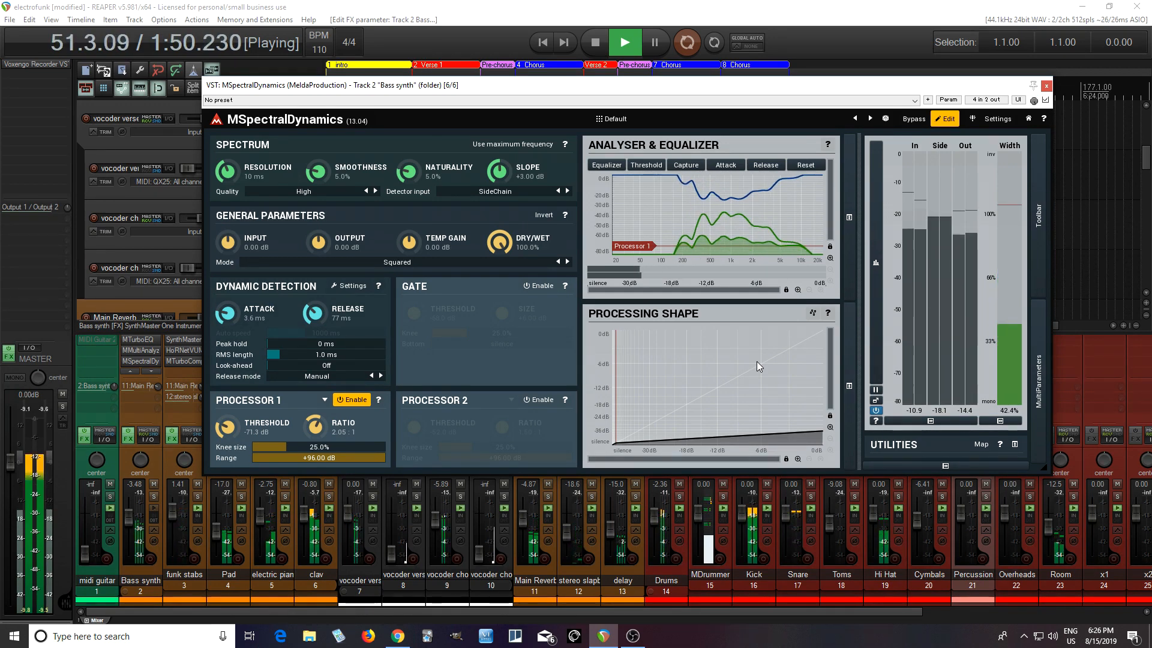
left_click(603, 39)
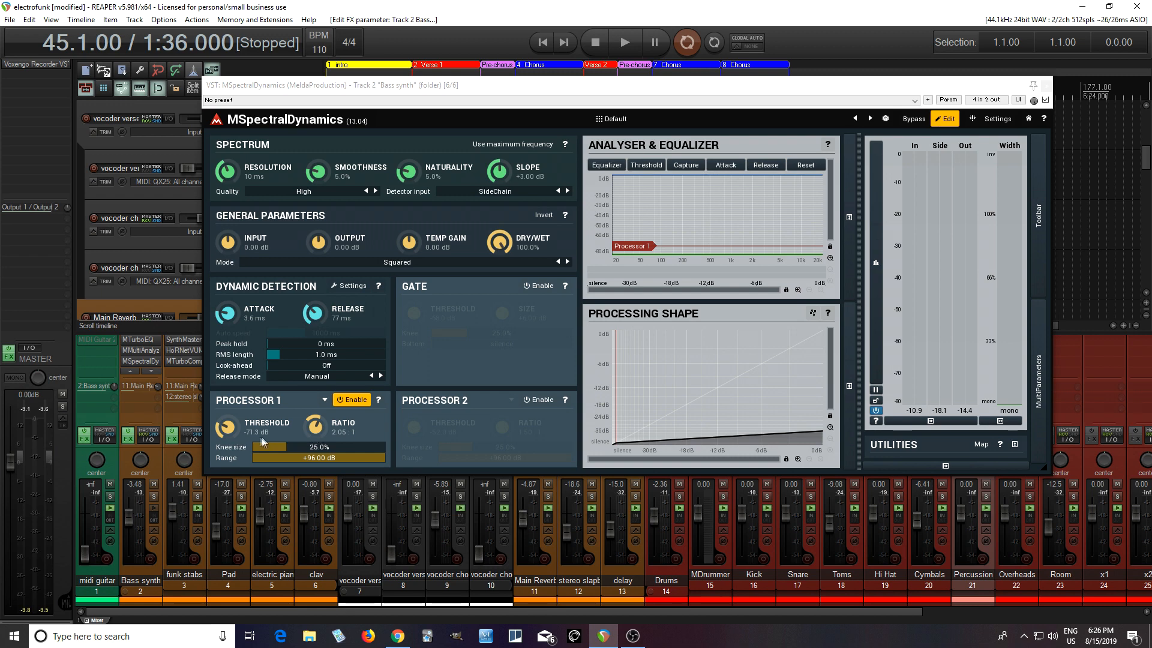
Set the Processor 1 threshold to -48.5 dB, add threshold curve points near 200 Hz and 5 kHz, and raise the low-frequency end slightly
mouse_move(235, 434)
left_mouse_down()
mouse_move(235, 414)
mouse_move(245, 418)
left_mouse_up()
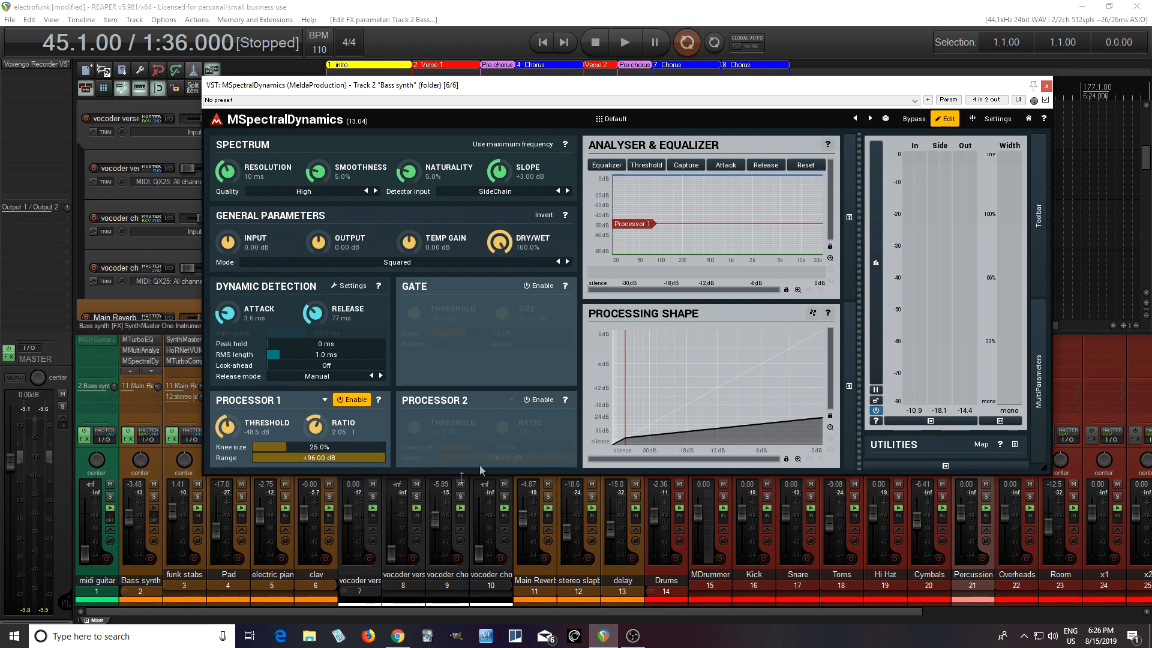
left_click(654, 170)
double_click(687, 223)
double_click(774, 224)
mouse_move(615, 223)
left_mouse_down()
mouse_move(610, 192)
mouse_move(608, 222)
left_mouse_up()
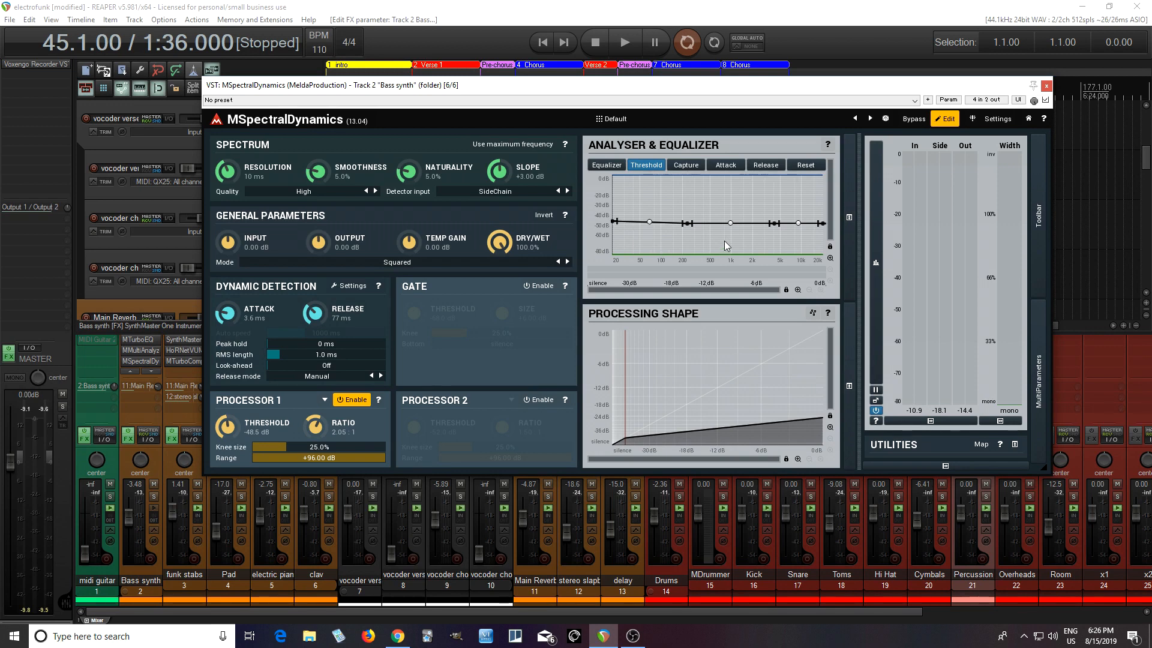
Enable drawing mode for the threshold curve, draw a dip from about 250 Hz to 2 kHz, and set the Processor 1 threshold to -54.9 dB
right_click(707, 208)
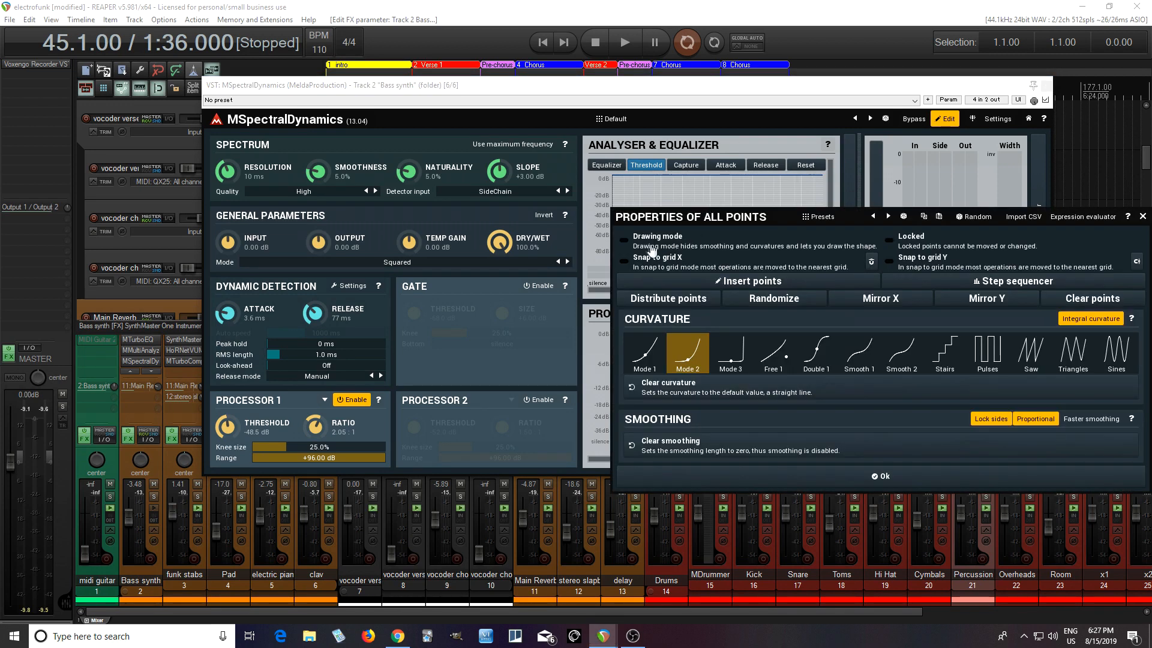
left_click(626, 242)
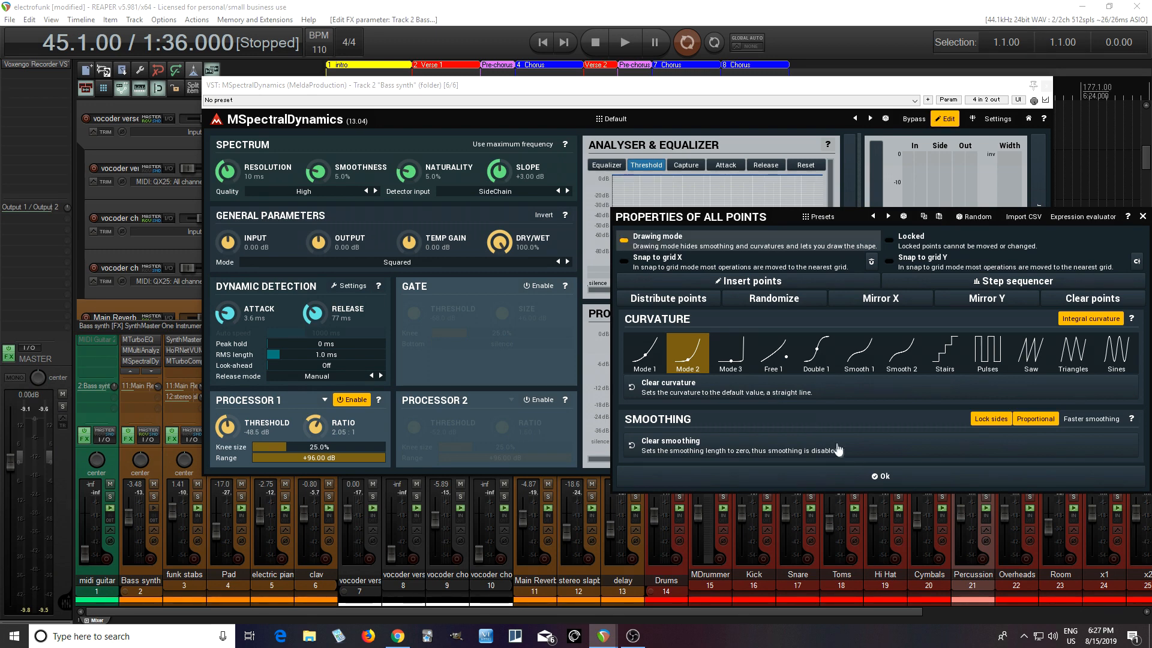
left_click(839, 475)
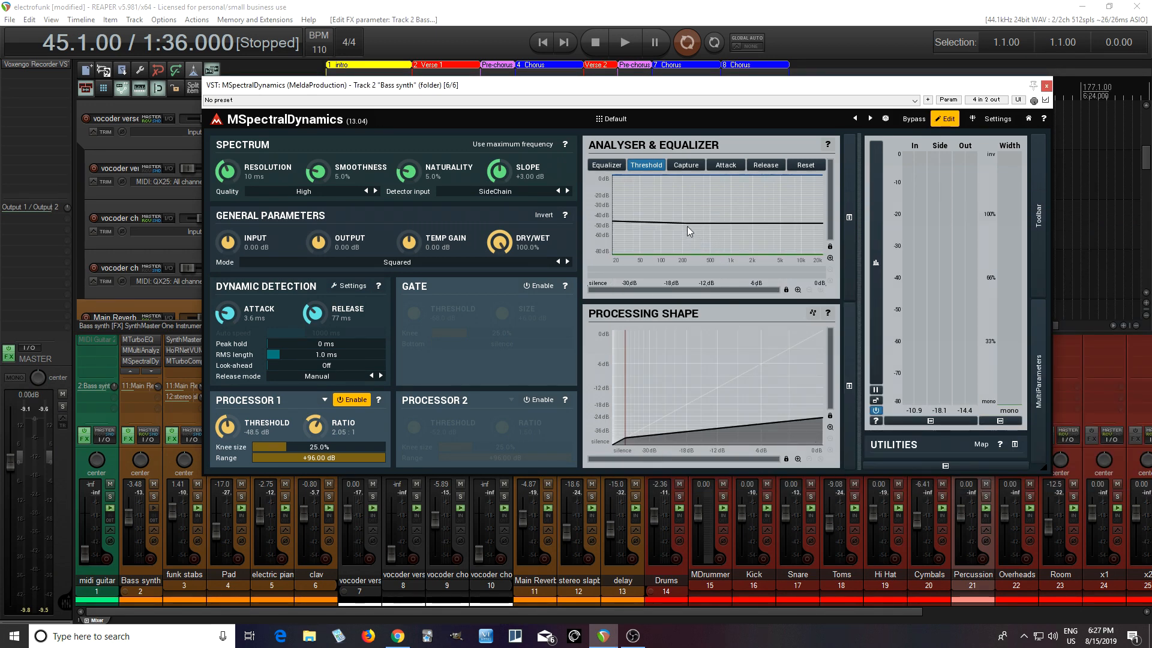
mouse_move(691, 228)
left_mouse_down()
mouse_move(768, 229)
mouse_move(713, 242)
mouse_move(751, 245)
left_mouse_up()
mouse_move(230, 427)
left_mouse_down()
mouse_move(229, 393)
mouse_move(230, 432)
left_mouse_up()
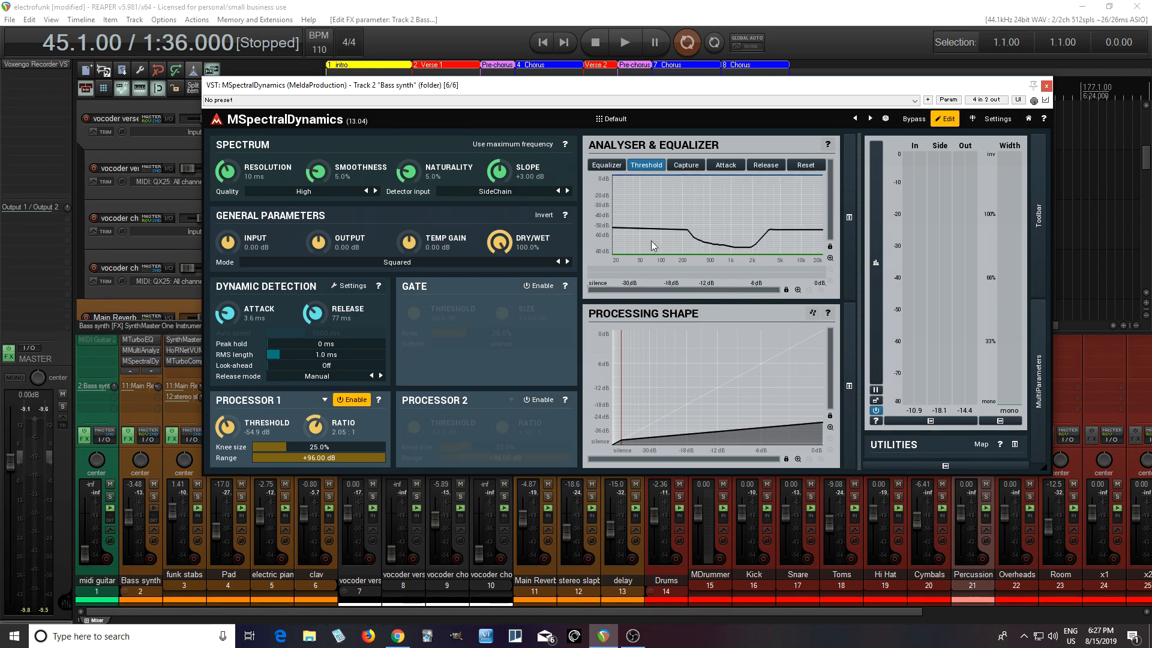
Play back the mix, redraw the threshold curve's high end as a gradual rise towards 20 kHz, and stop playback
left_click(621, 45)
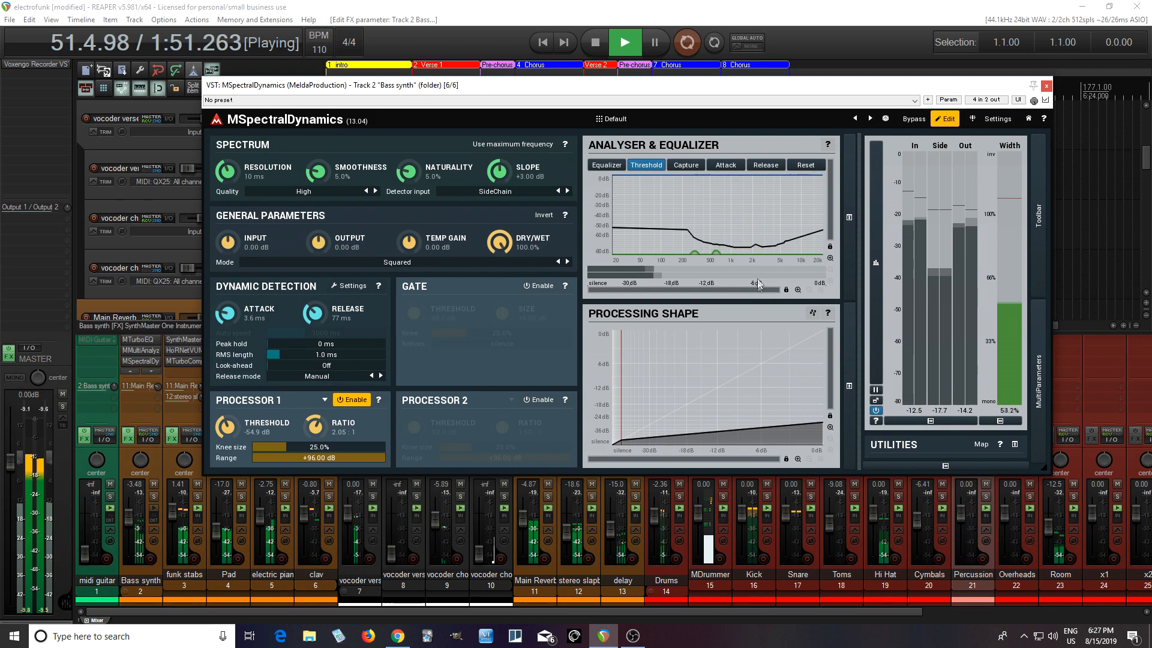
left_click(605, 46)
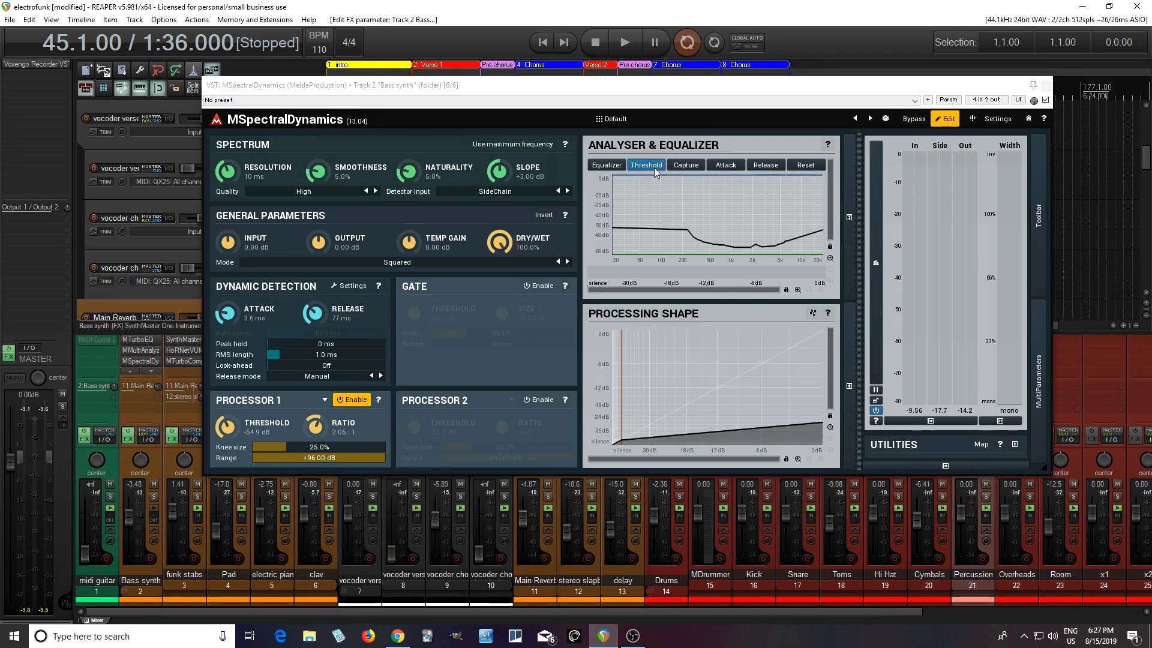
Examine the frequency-dependent attack and release curves in the analyser
left_click(733, 167)
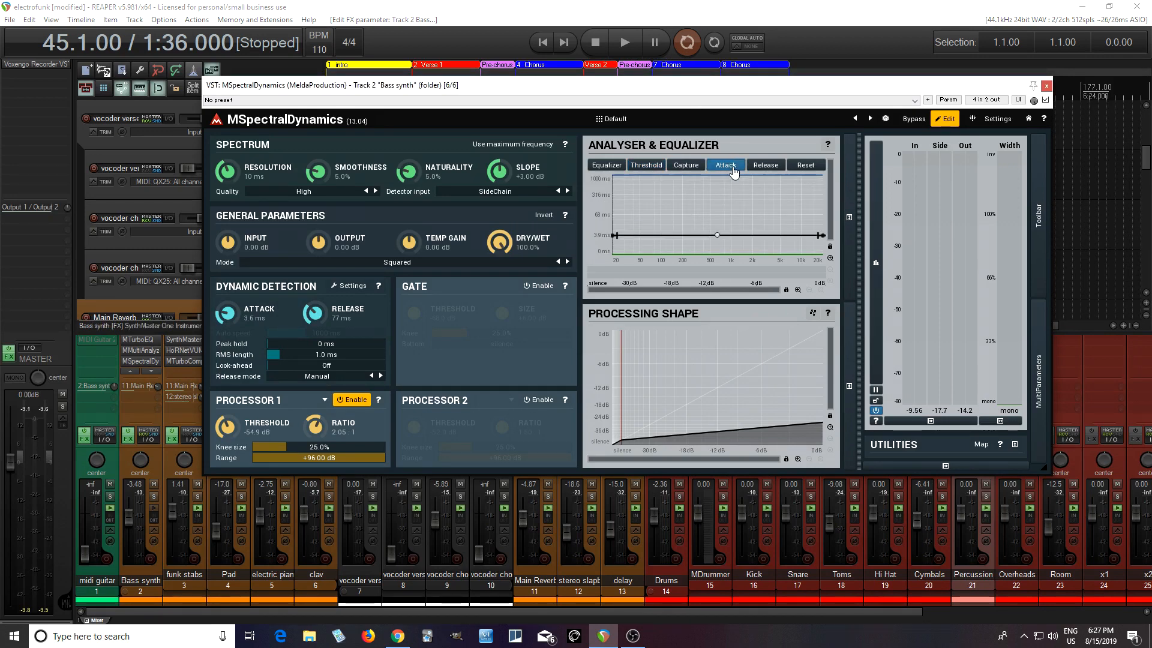
left_click(753, 171)
left_click(728, 168)
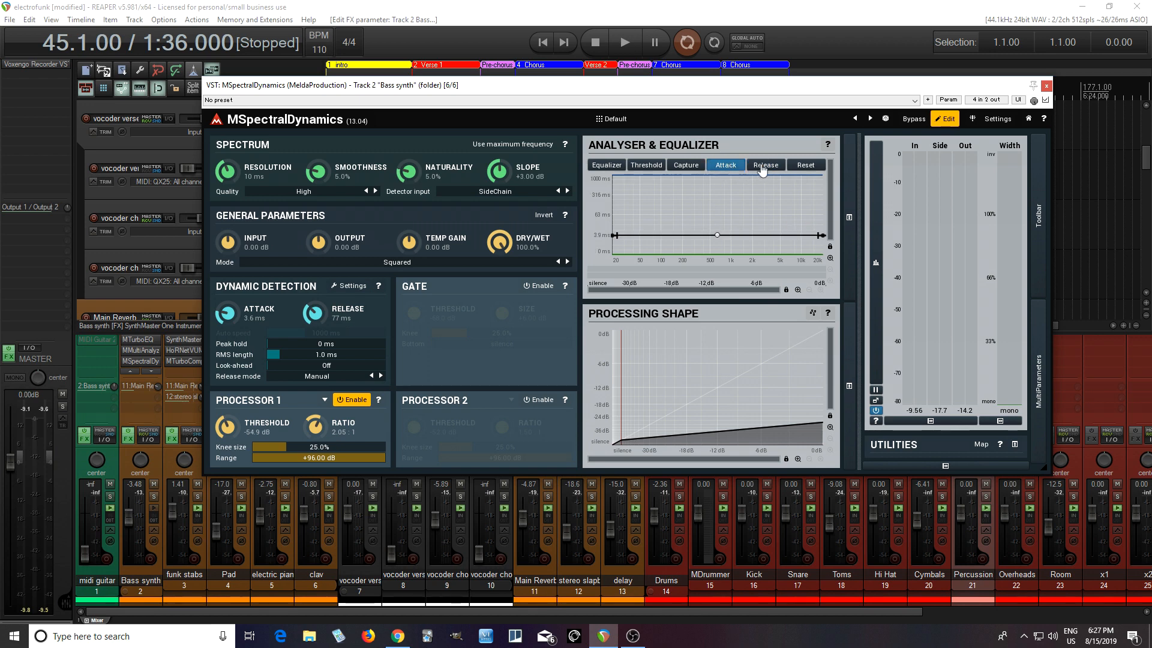